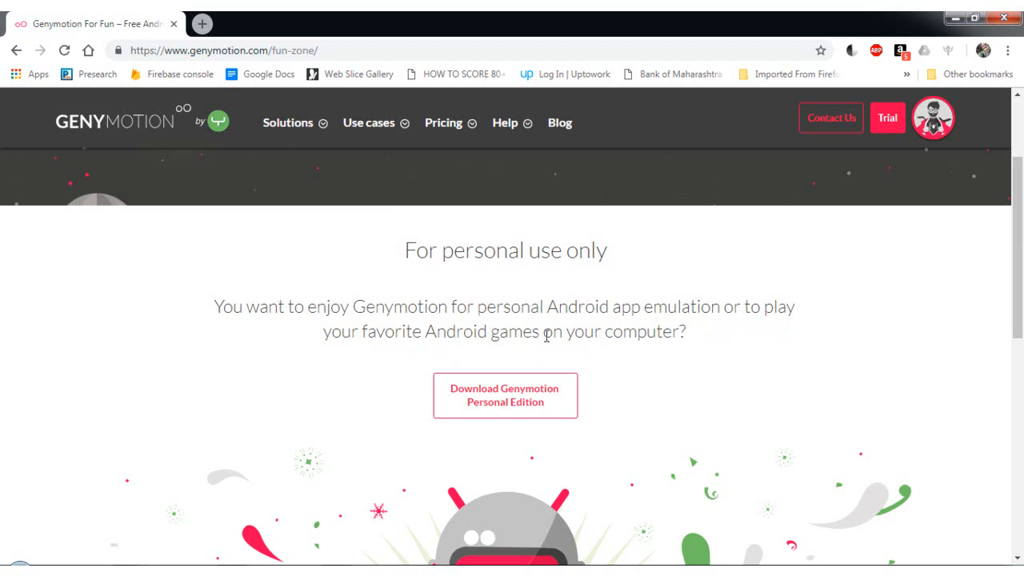
Open the Genymotion Personal Edition download page and compare the Windows downloads with and without VirtualBox.
click(524, 399)
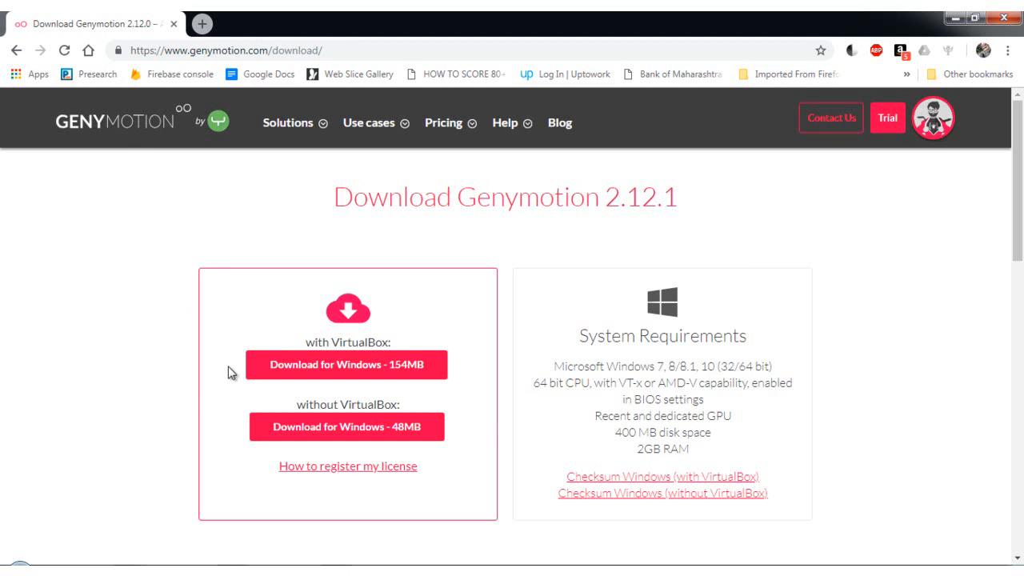
drag(306, 342, 398, 344)
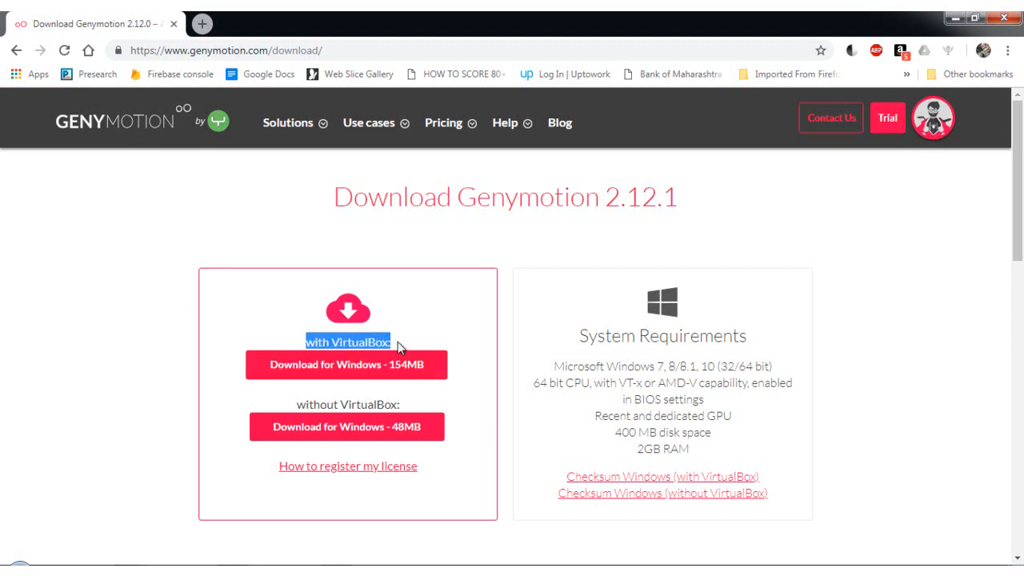
click(398, 342)
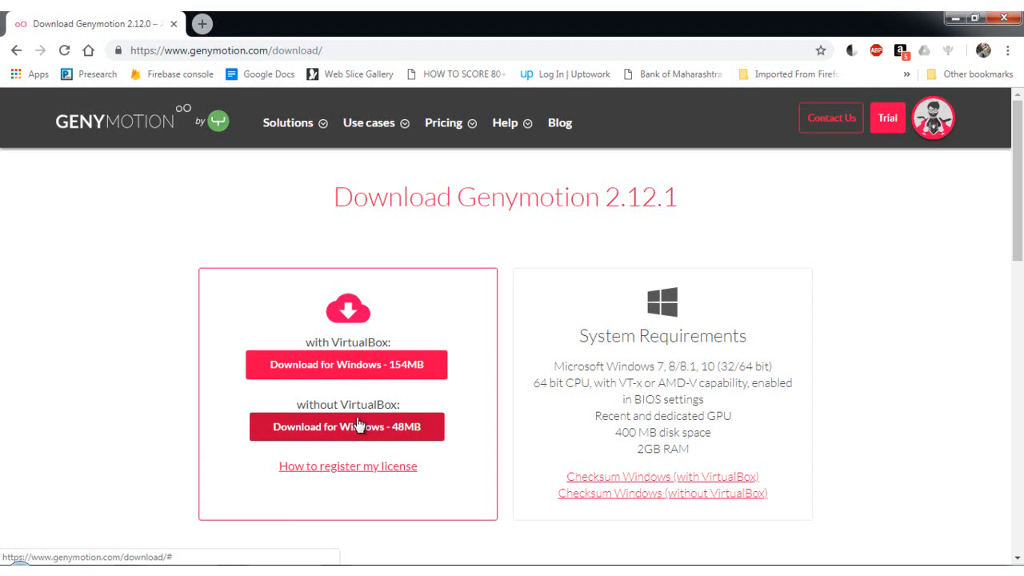
drag(340, 405, 397, 403)
click(381, 405)
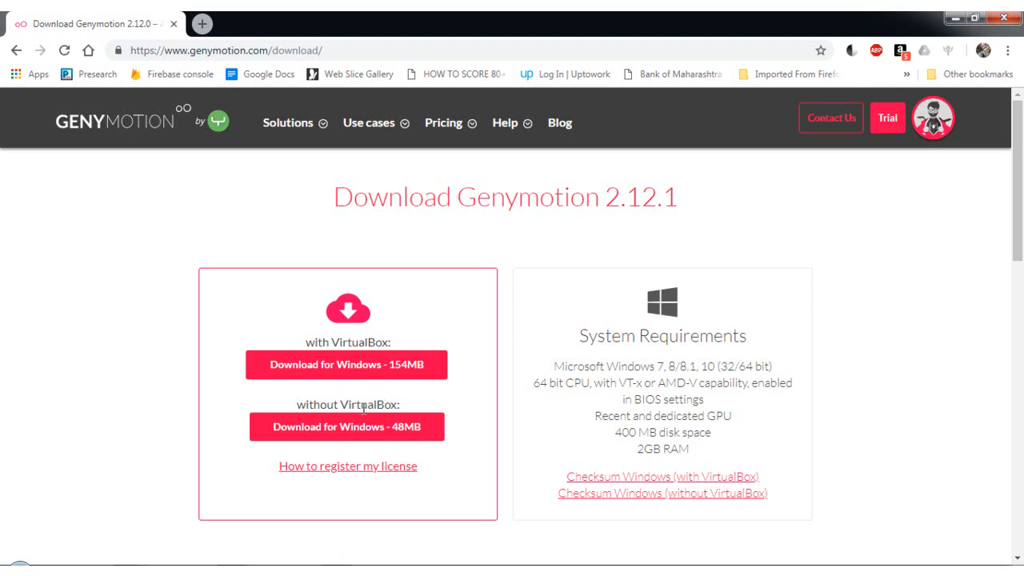
Search the computer's programs for "virtual" to check whether Oracle VM VirtualBox is already installed.
click(21, 570)
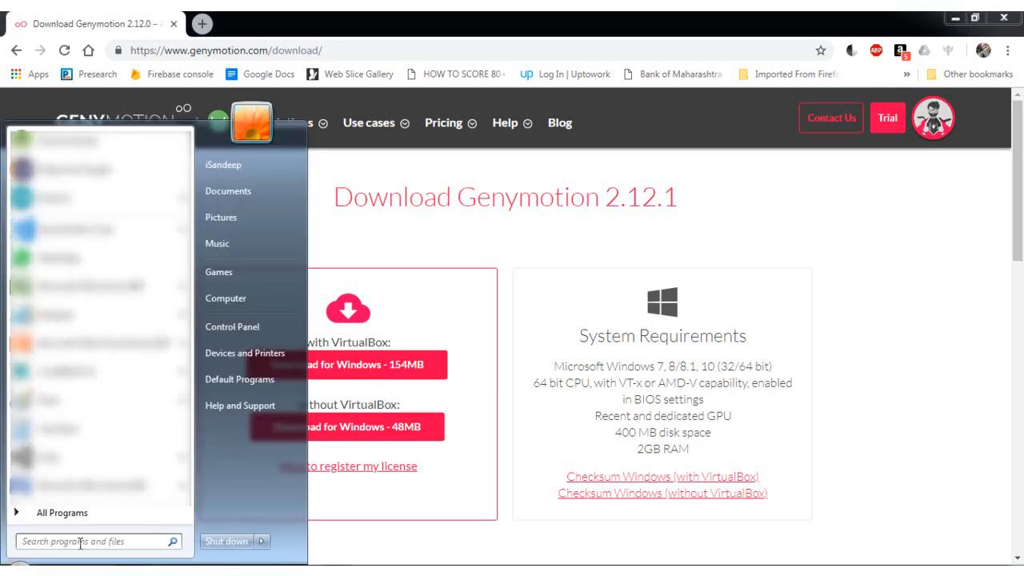
text(virtual)
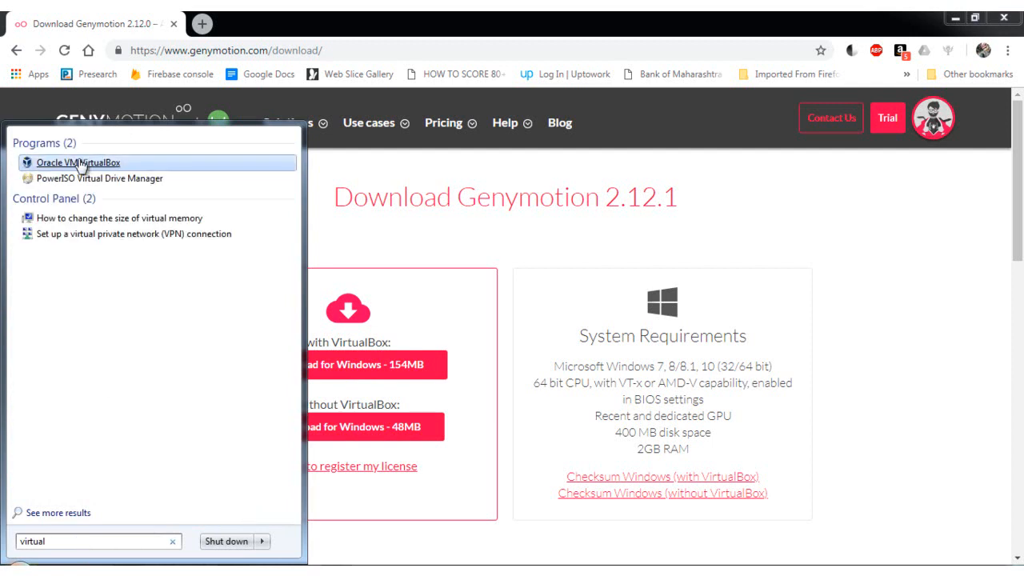
click(435, 233)
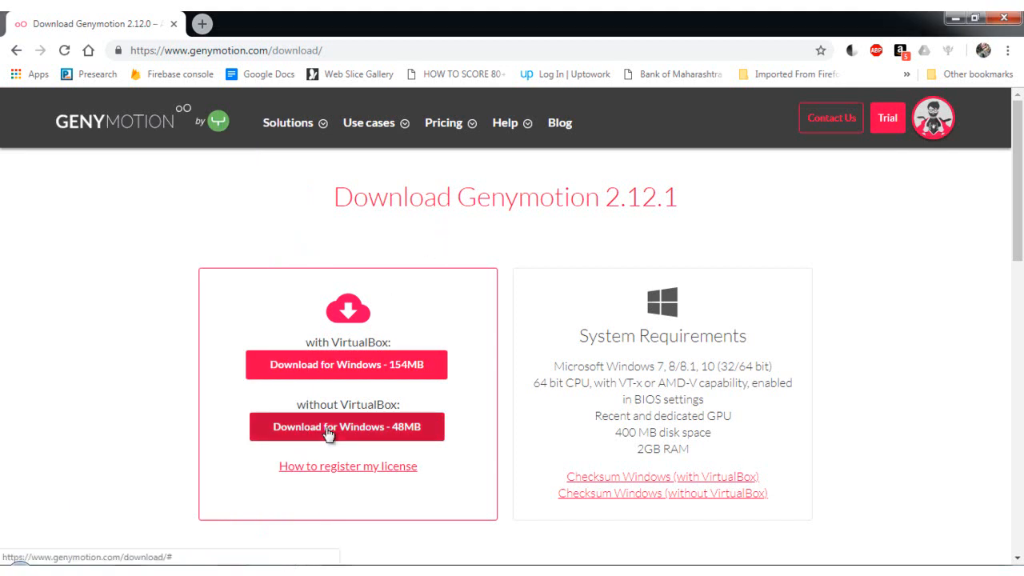
Download the 48 MB Windows installer without VirtualBox and show the full list of downloads.
drag(341, 404, 389, 405)
click(389, 405)
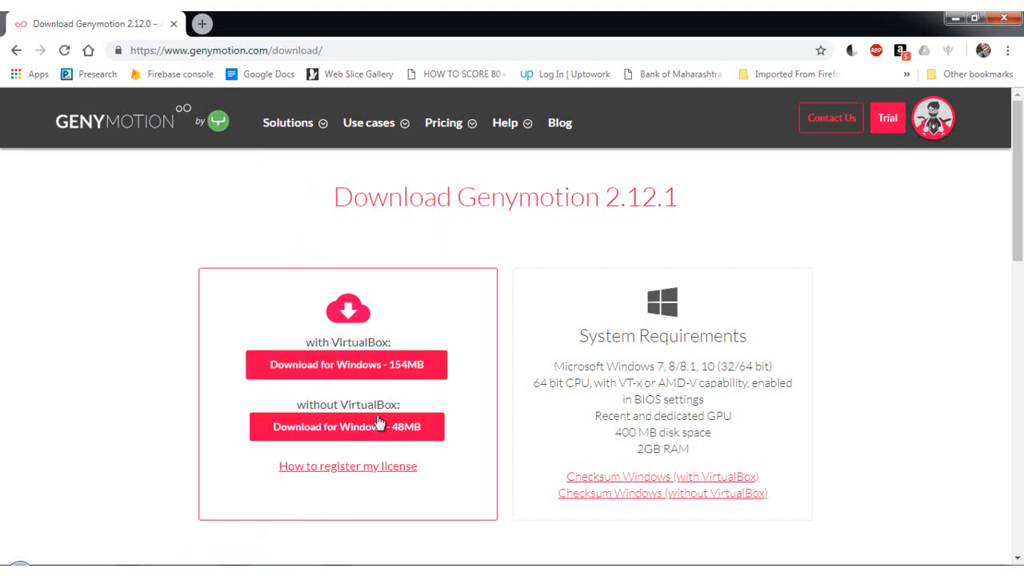
click(360, 430)
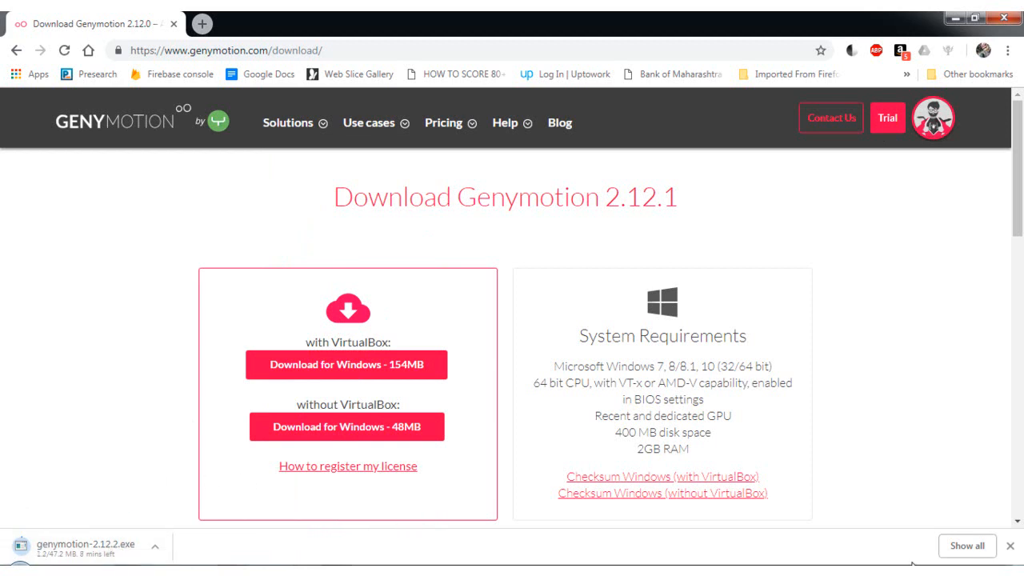
click(967, 546)
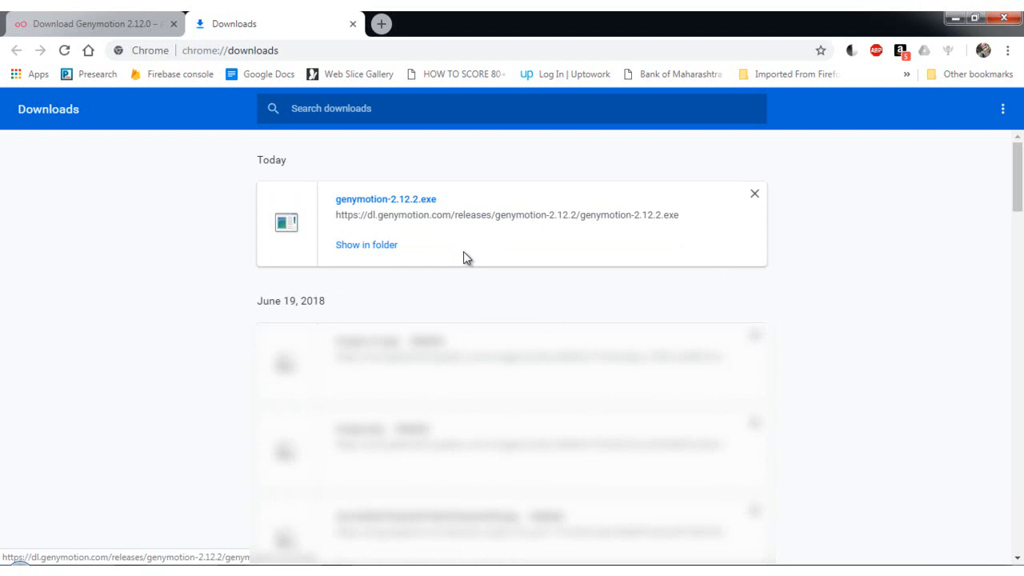
Run the downloaded genymotion-2.12.2.exe installer and choose English as the setup language.
click(405, 202)
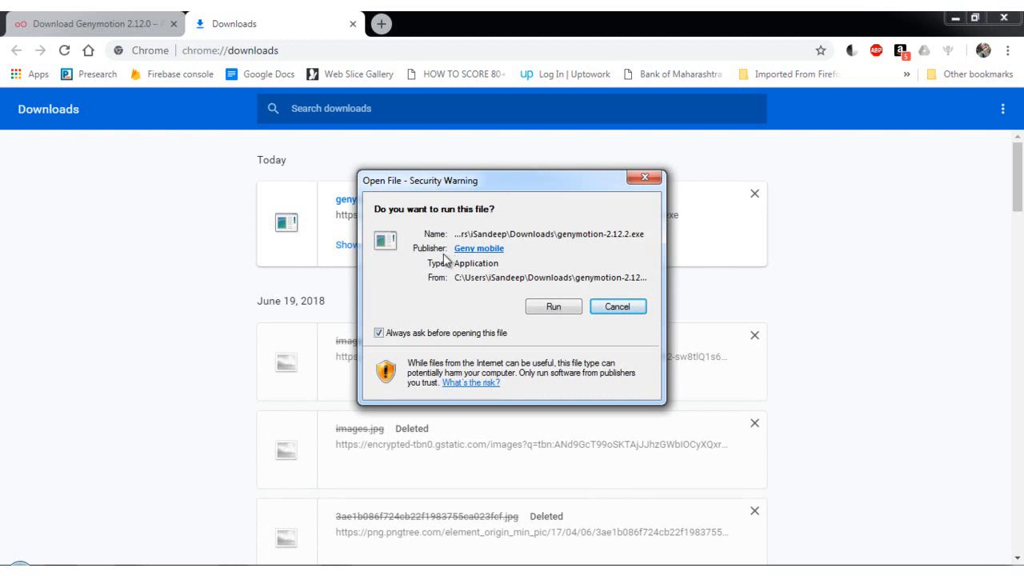
click(552, 308)
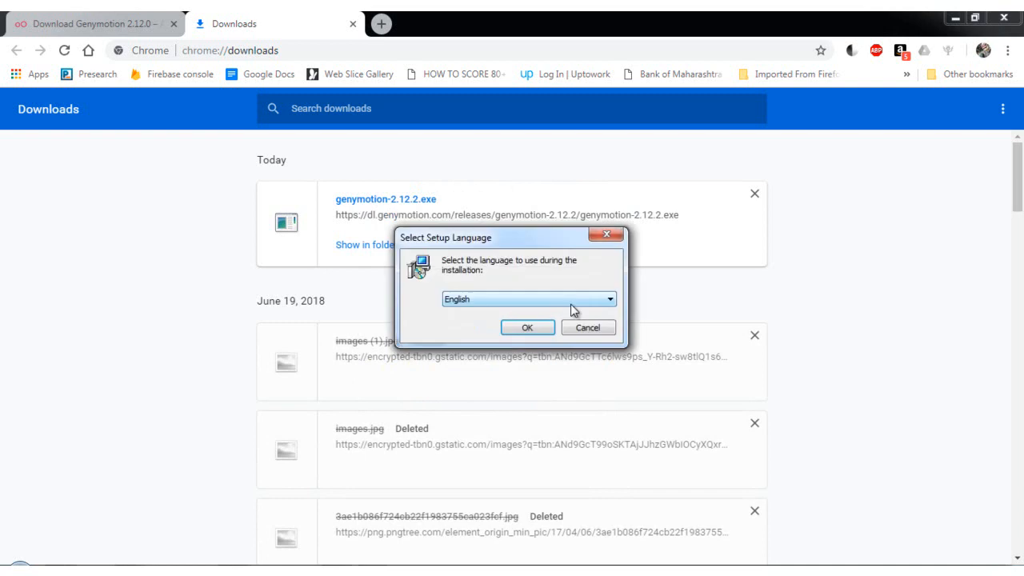
click(540, 300)
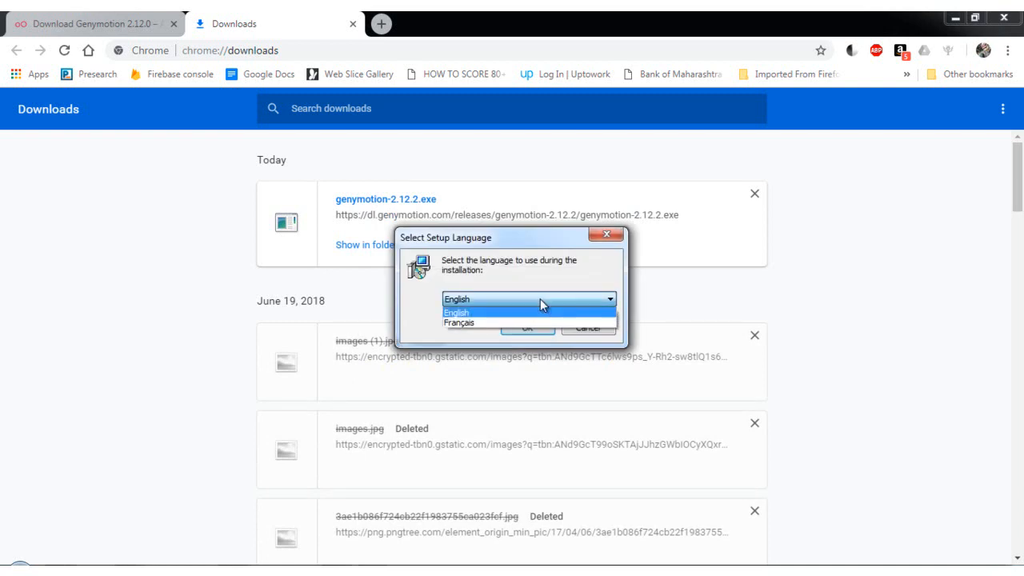
click(486, 312)
click(524, 328)
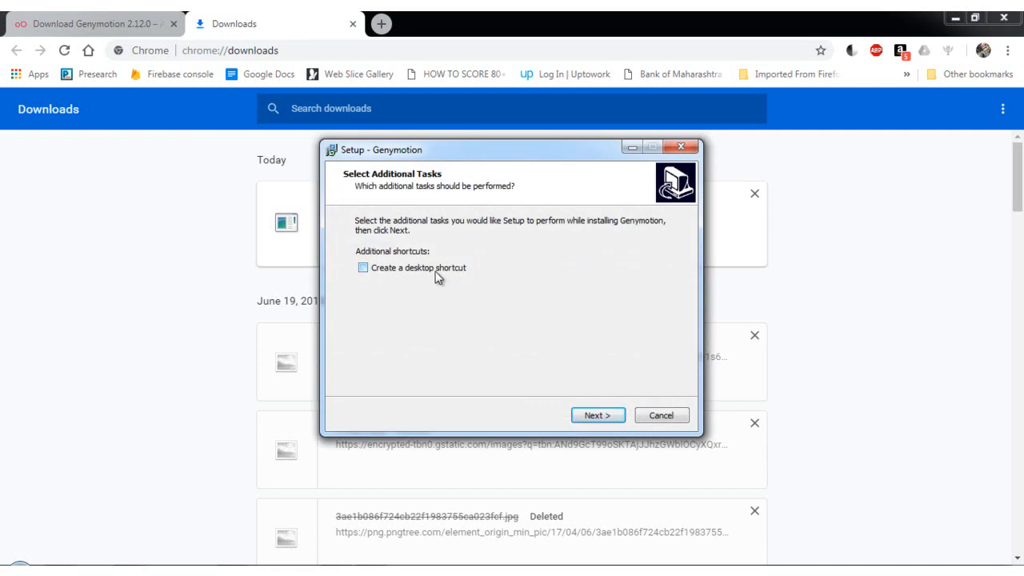
Install Genymotion without a desktop shortcut and finish the setup with Launch Genymotion enabled.
click(592, 415)
click(592, 415)
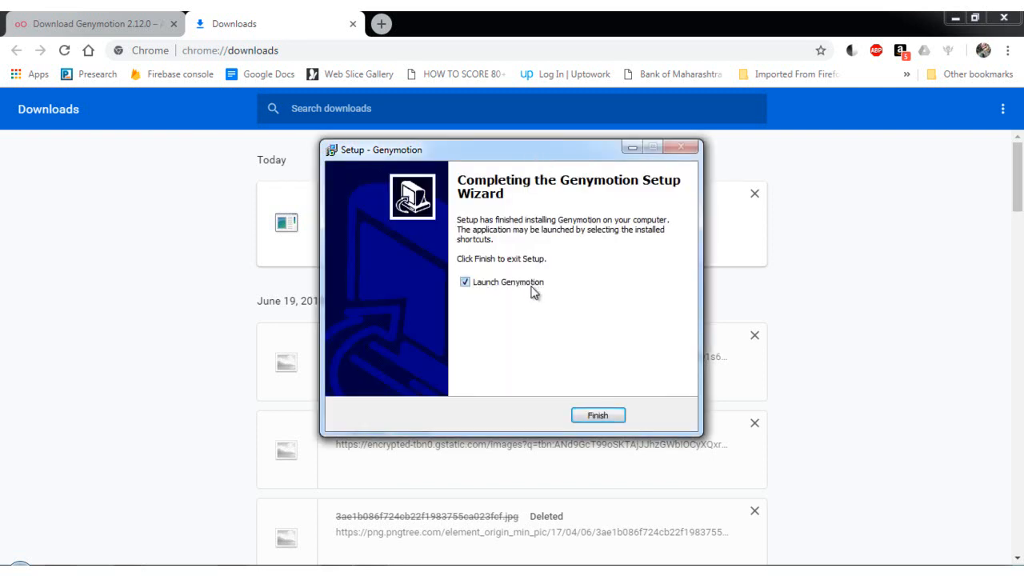
click(596, 416)
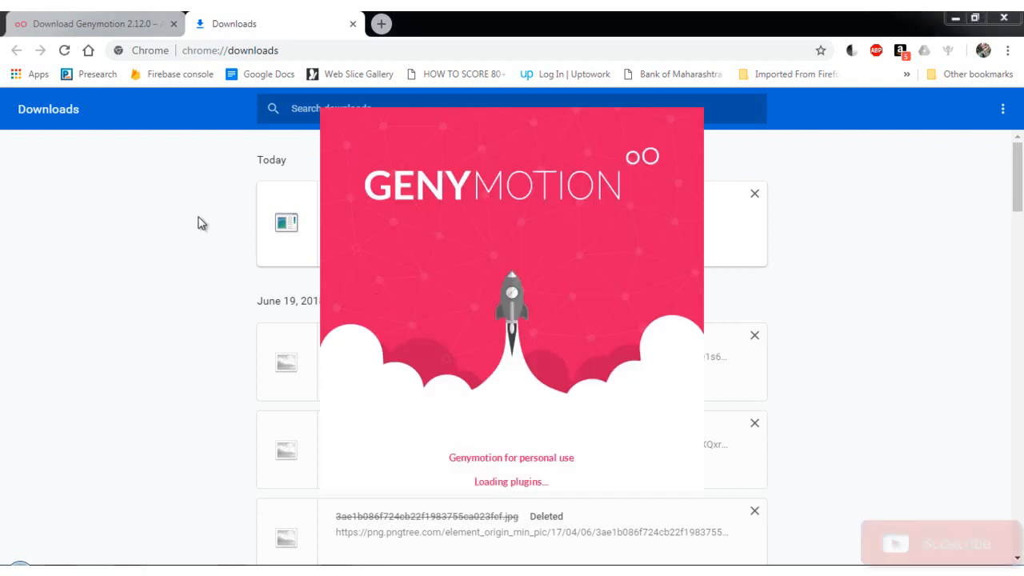
Minimize the browser while Genymotion loads and dismiss its What's new in Genymotion 2.12.2 notice.
click(957, 17)
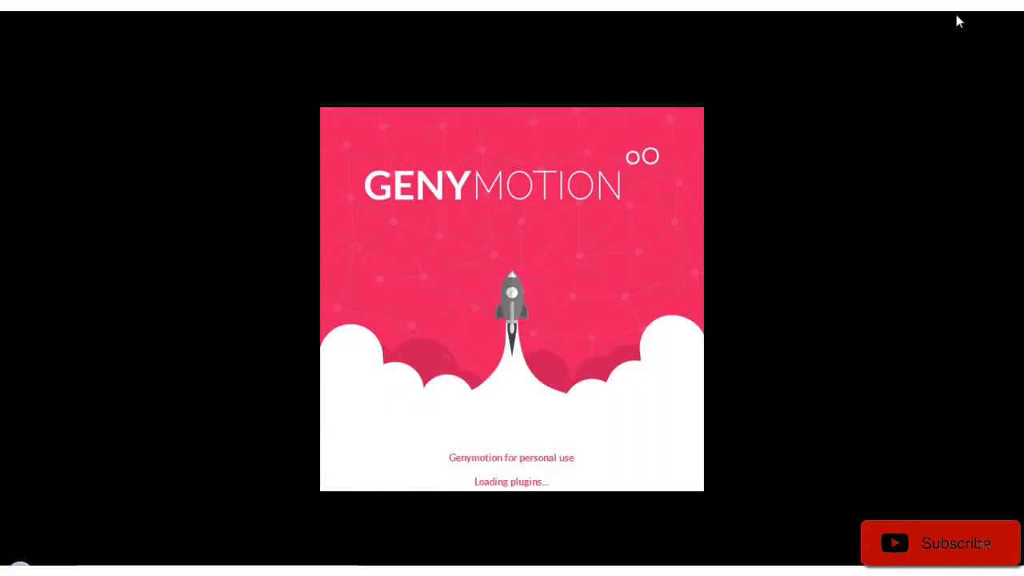
right_click(840, 107)
click(854, 150)
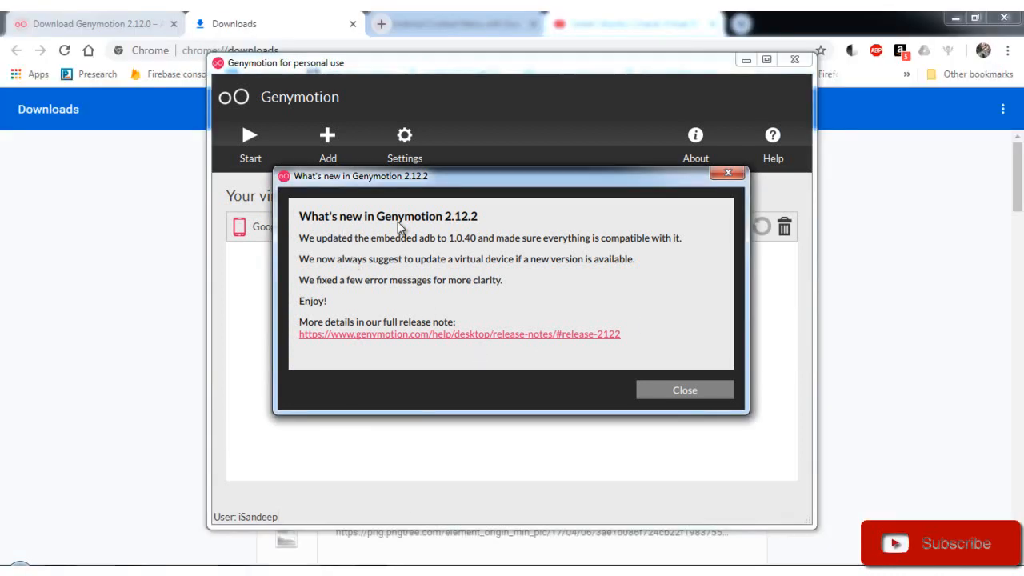
click(717, 178)
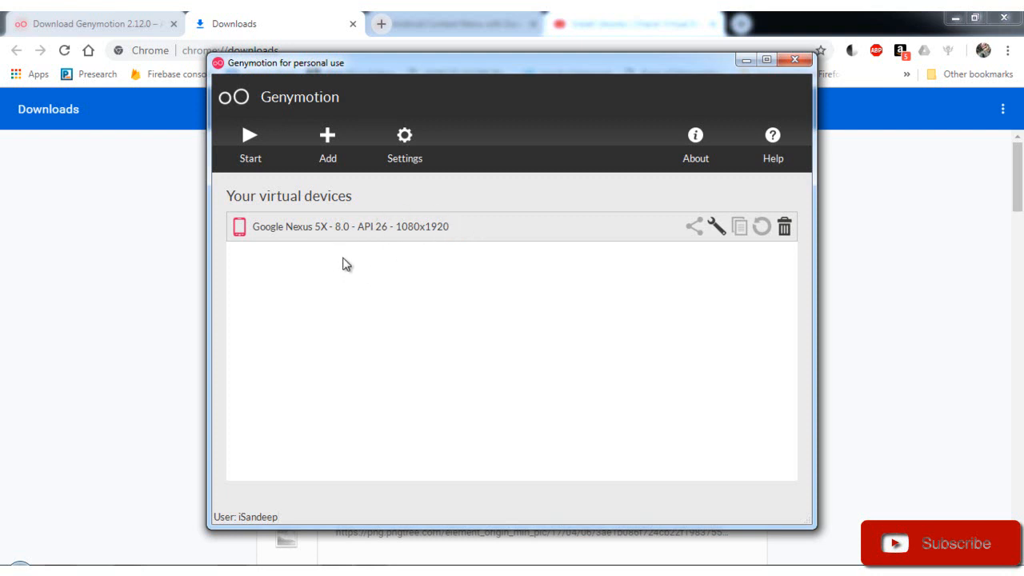
Permanently delete the existing Google Nexus 5X - 8.0 - API 26 virtual device, leaving the creation wizard first.
click(330, 145)
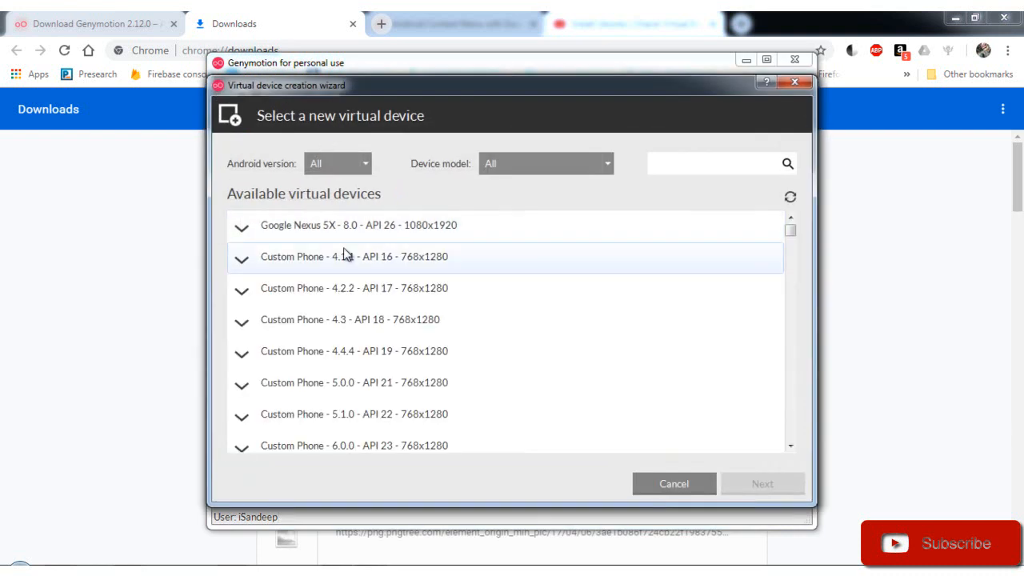
click(669, 480)
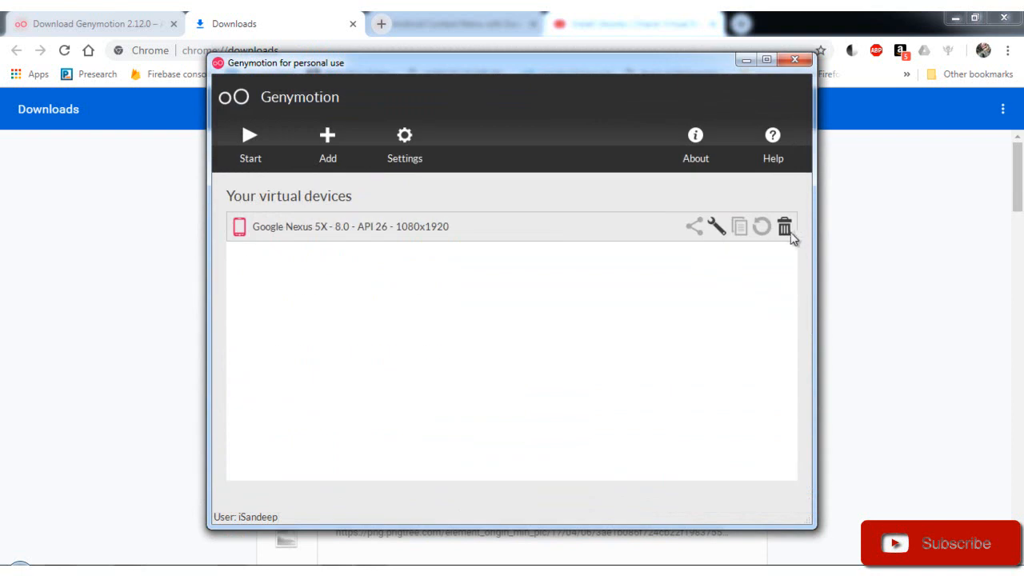
click(785, 228)
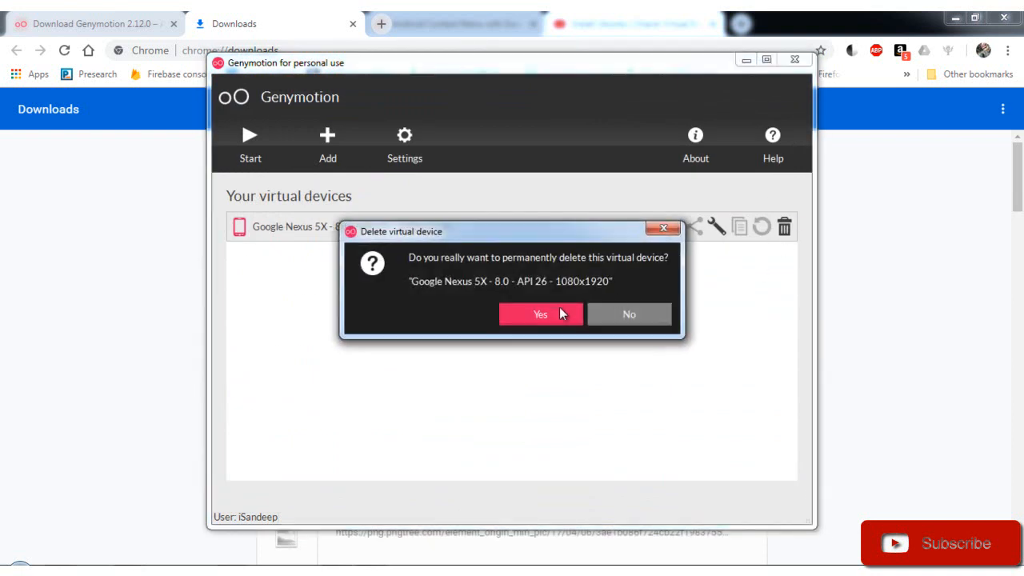
click(554, 314)
Start adding a virtual device, browse the available ones and filter them to Android version 8.0.
click(330, 152)
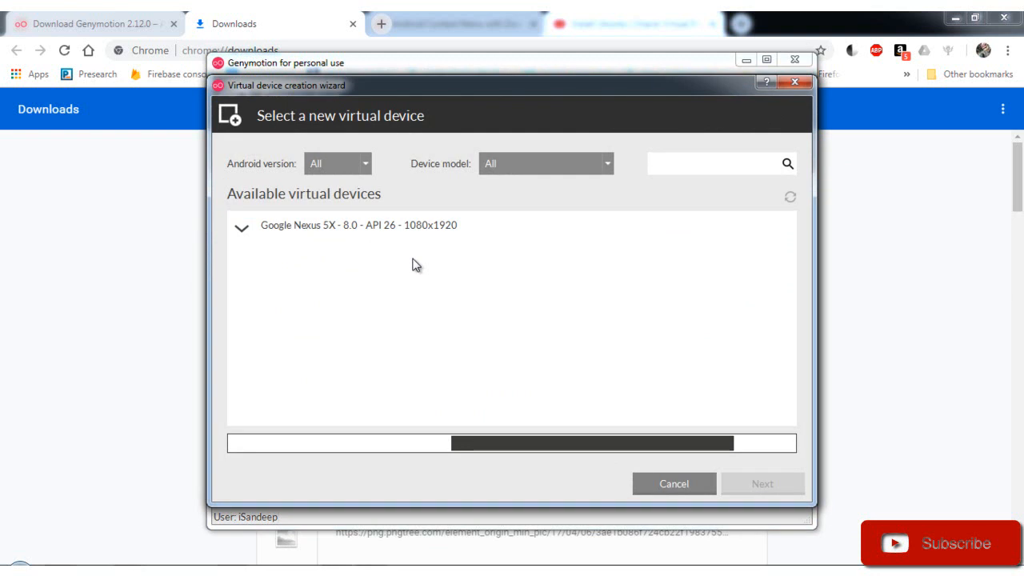
scroll(391, 279, down, 10)
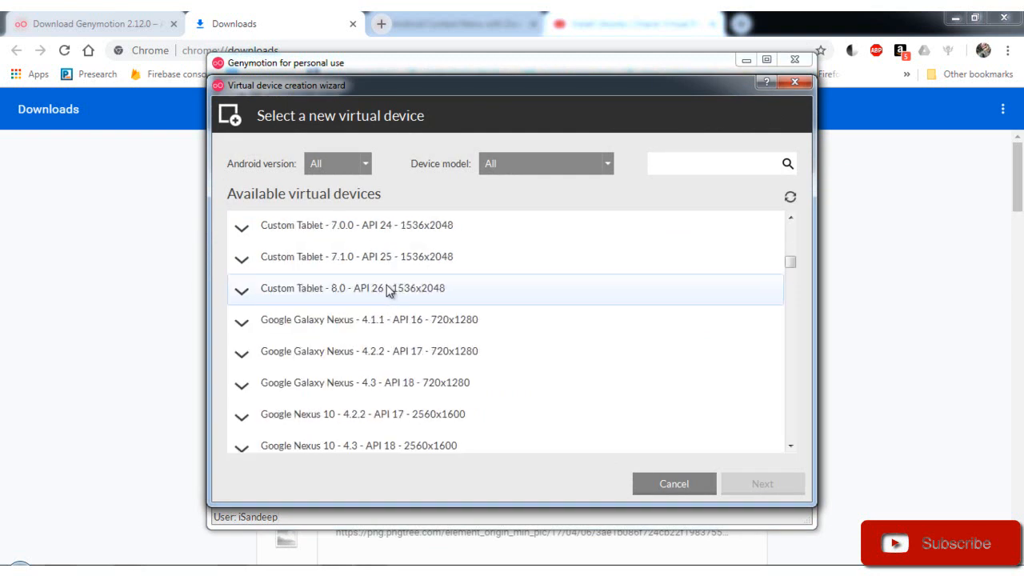
scroll(390, 291, down, 15)
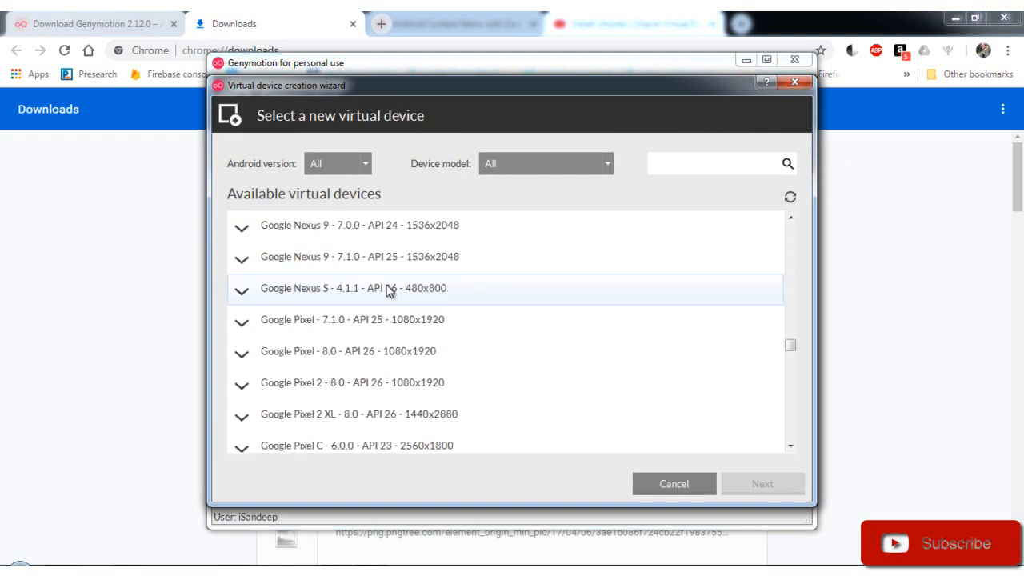
scroll(390, 292, down, 2)
scroll(390, 292, up, 15)
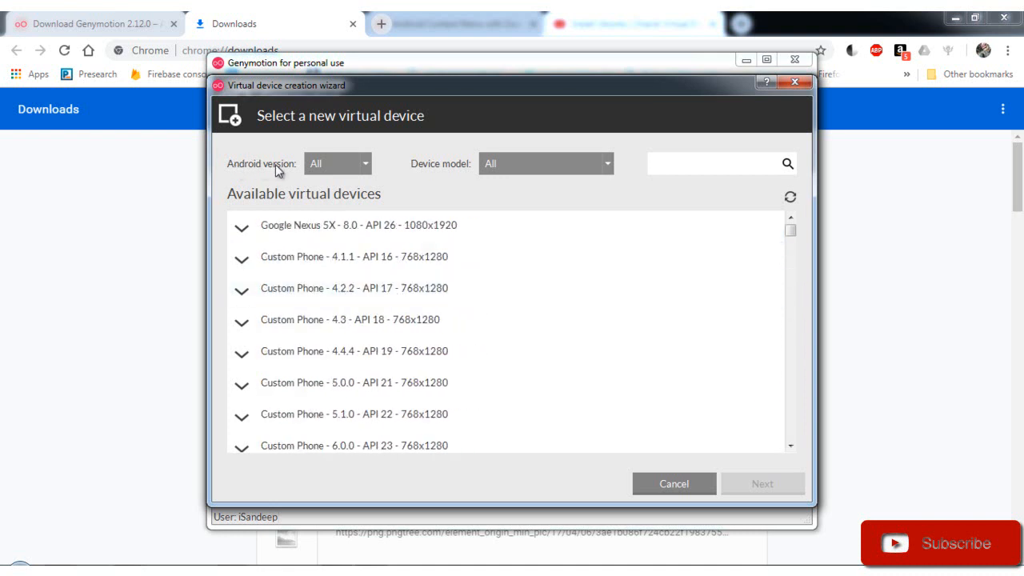
click(330, 167)
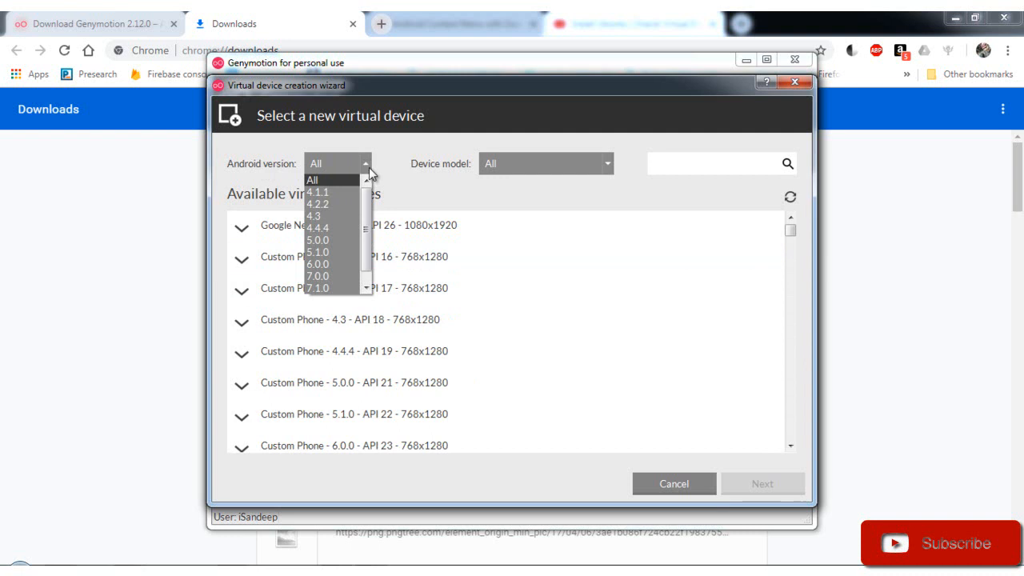
scroll(352, 273, down, 1)
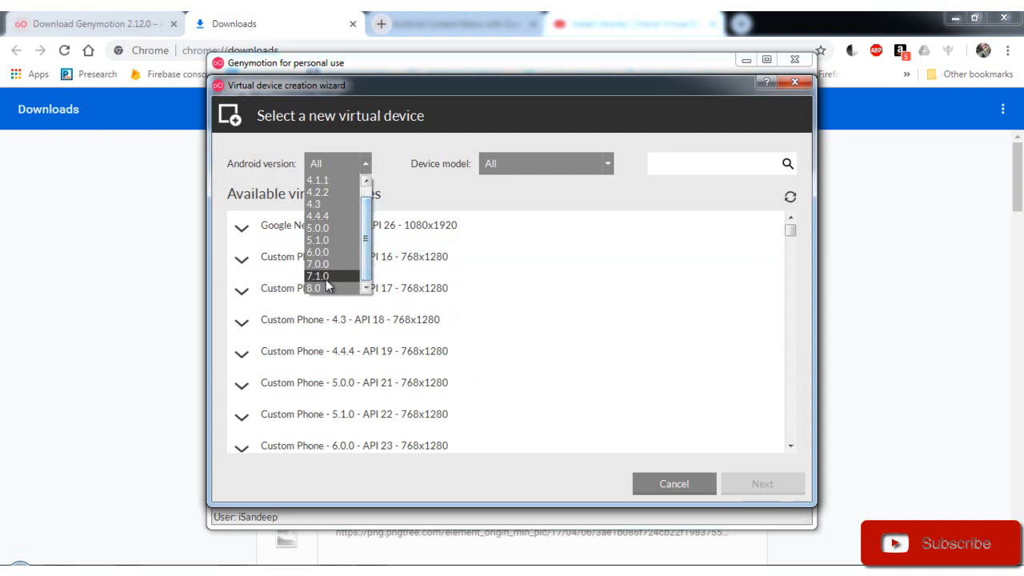
scroll(332, 206, up, 1)
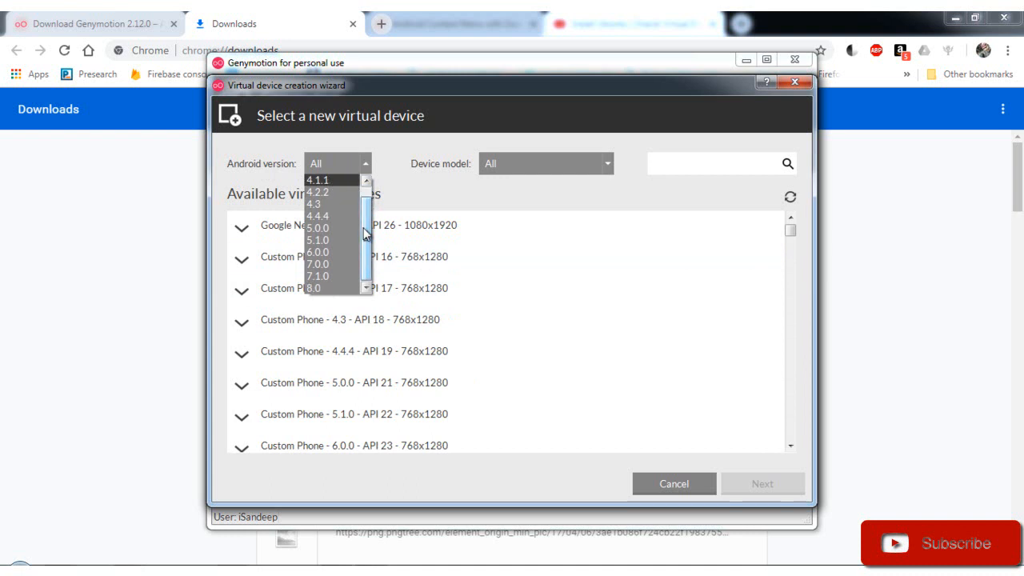
scroll(329, 277, down, 1)
click(326, 288)
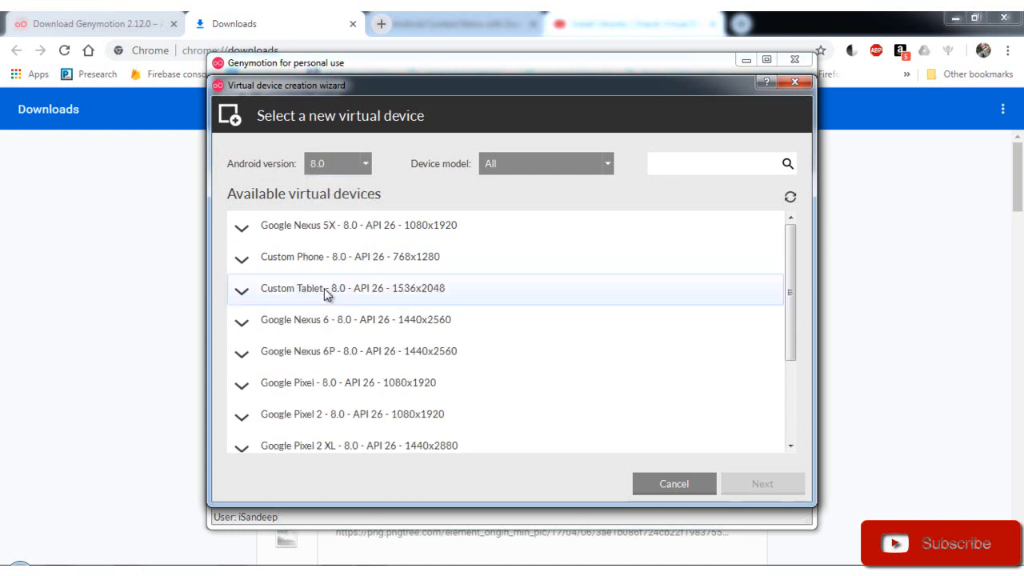
Look through the device model filter options and keep the filter at All.
click(588, 164)
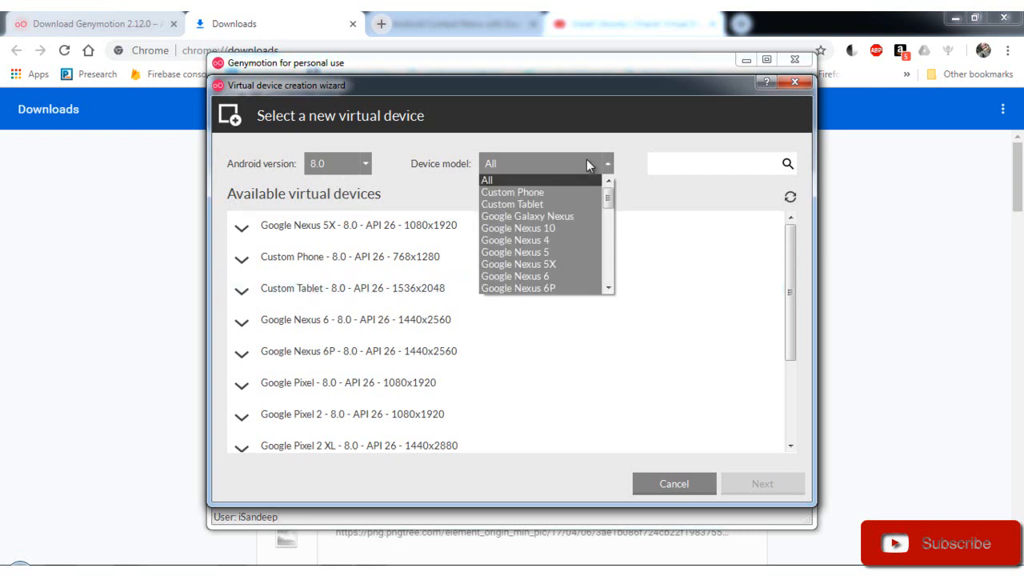
mouse_move(607, 193)
mouse_down()
mouse_move(609, 272)
mouse_move(608, 199)
mouse_up()
click(566, 180)
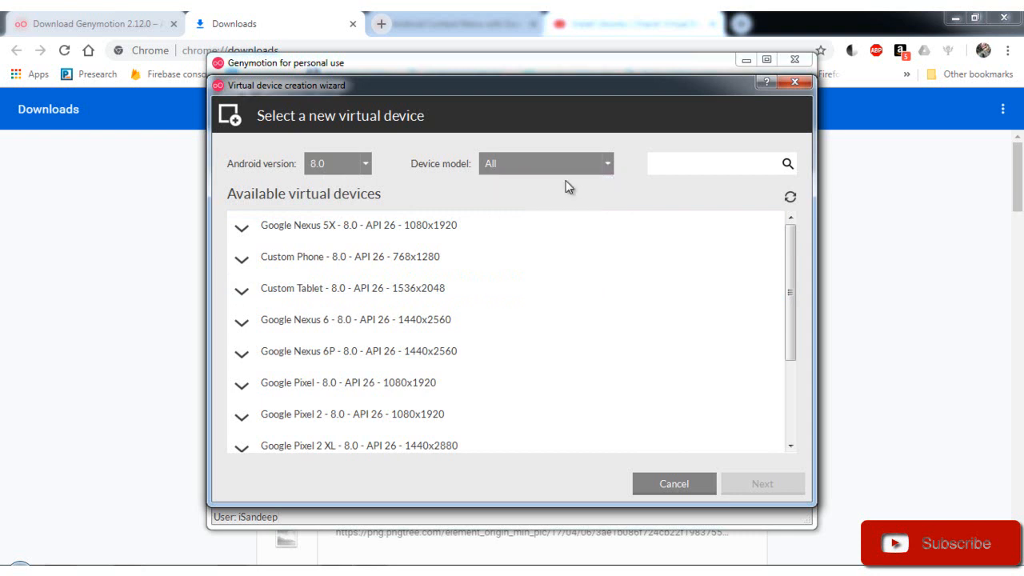
Review the specifications of Google Nexus 5X - 8.0 - API 26 - 1080x1920 and choose it as the new virtual device.
click(390, 230)
click(242, 230)
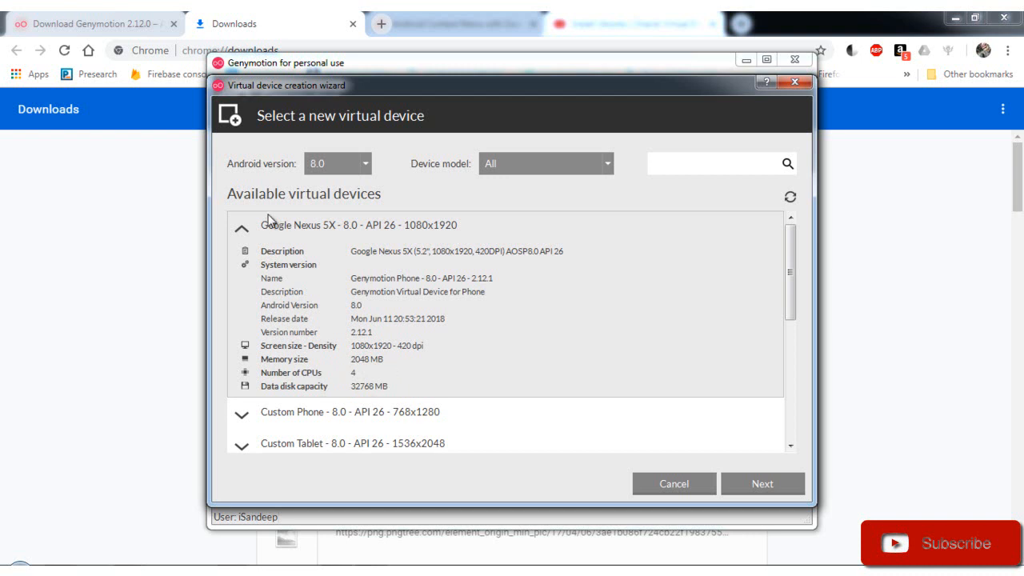
click(242, 230)
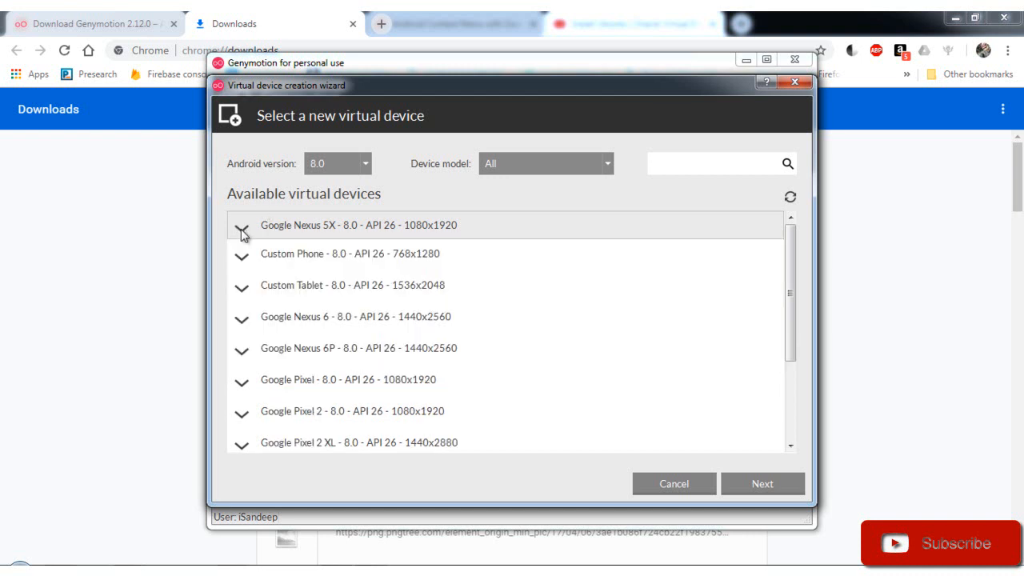
double_click(349, 226)
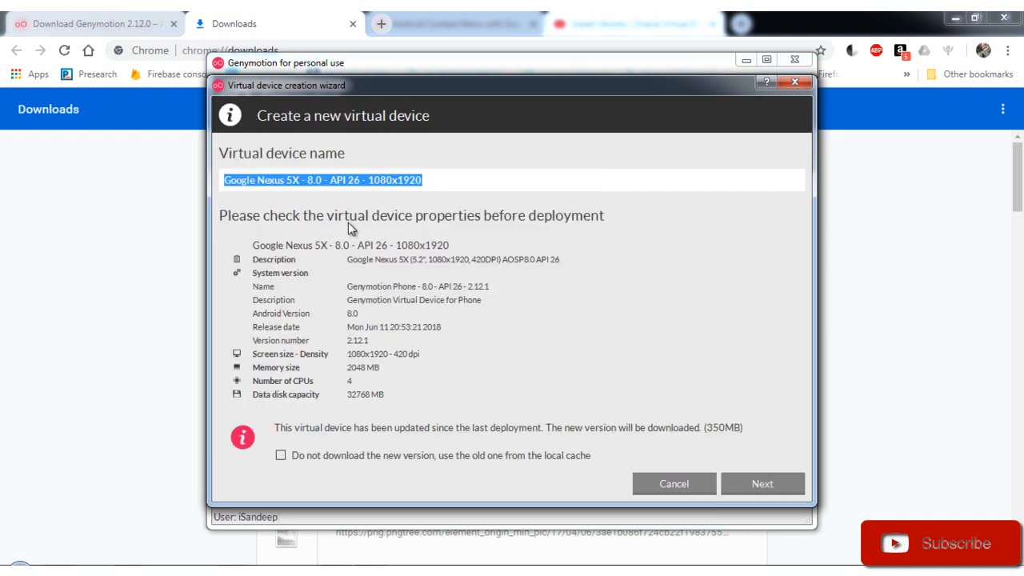
Keep the proposed name Google Nexus 5X - 8.0 - API 26 - 1080x1920, deploy the virtual device and finish the creation wizard.
drag(443, 175, 230, 168)
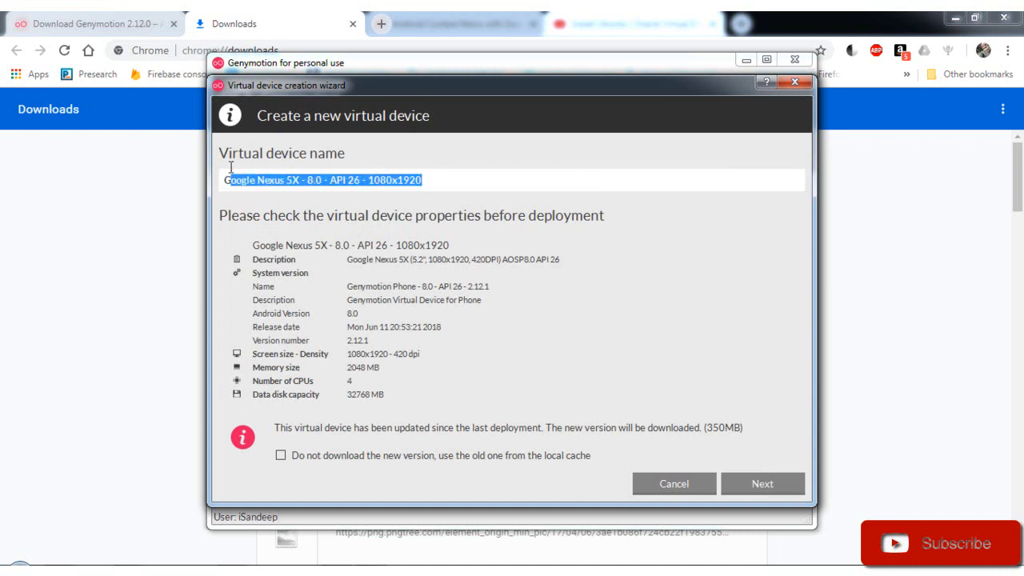
click(453, 183)
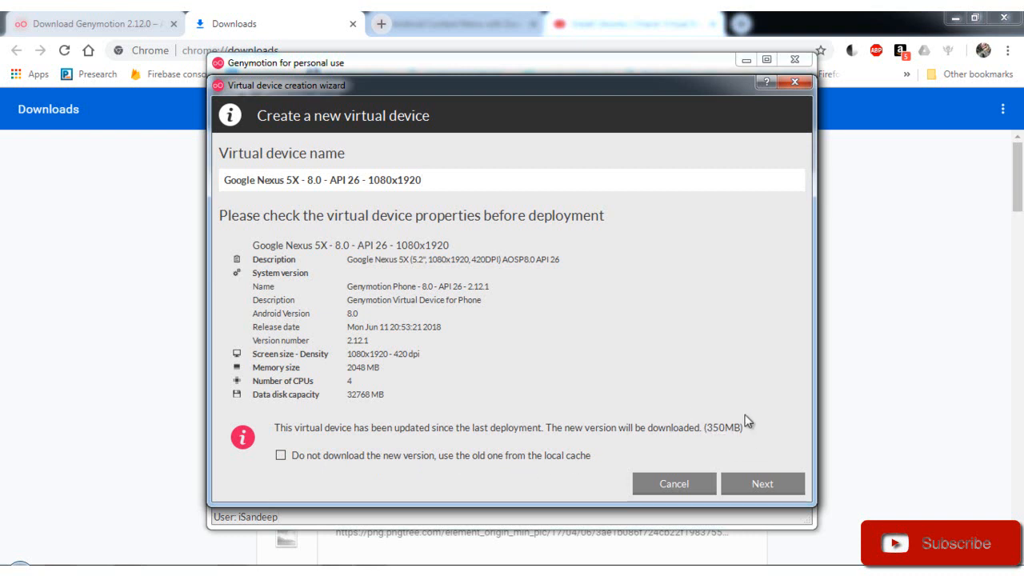
click(753, 479)
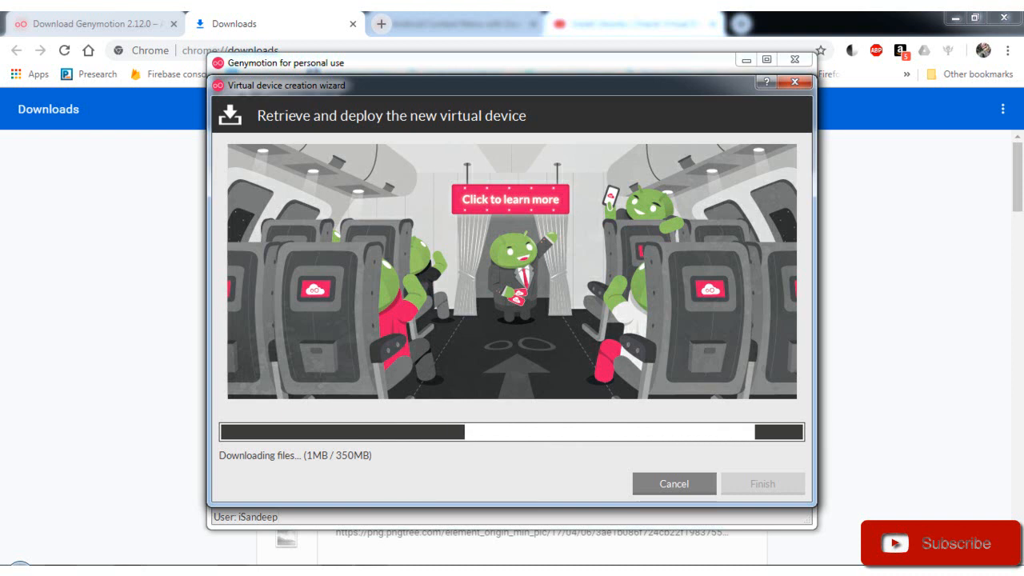
click(552, 571)
click(952, 509)
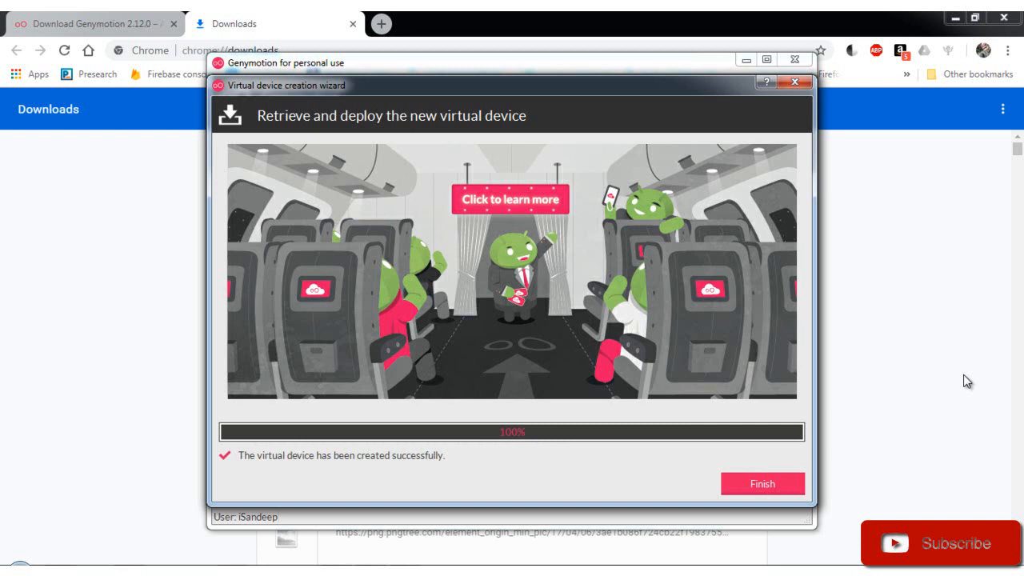
key(Return)
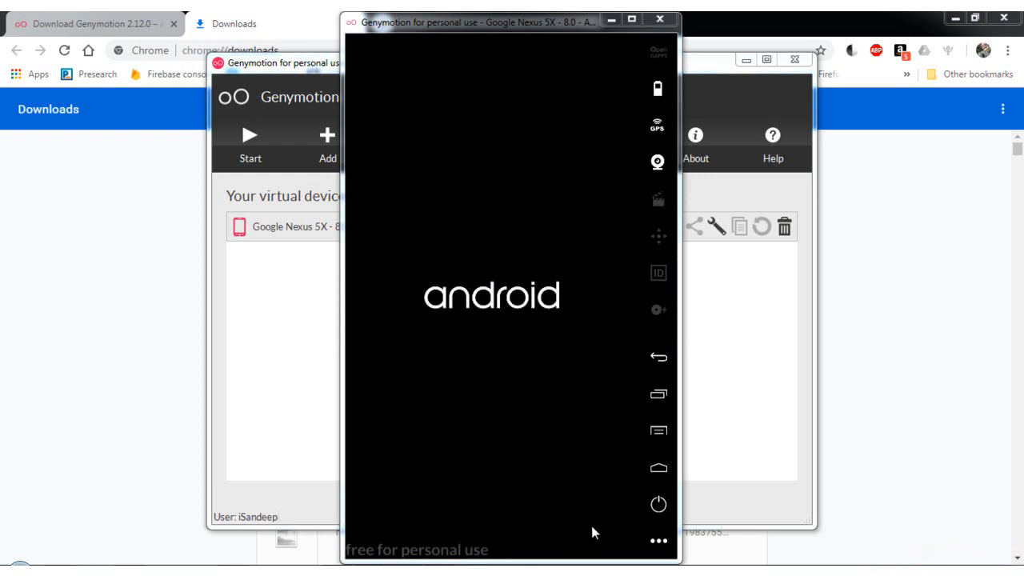
View the installed apps in the running virtual device's app drawer and return to its home screen.
click(659, 541)
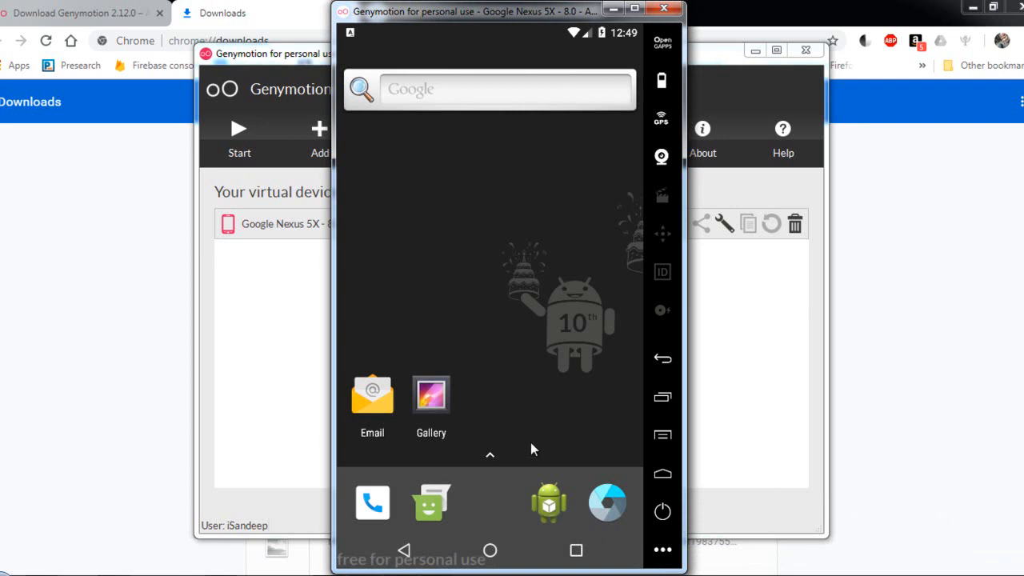
drag(492, 501, 504, 182)
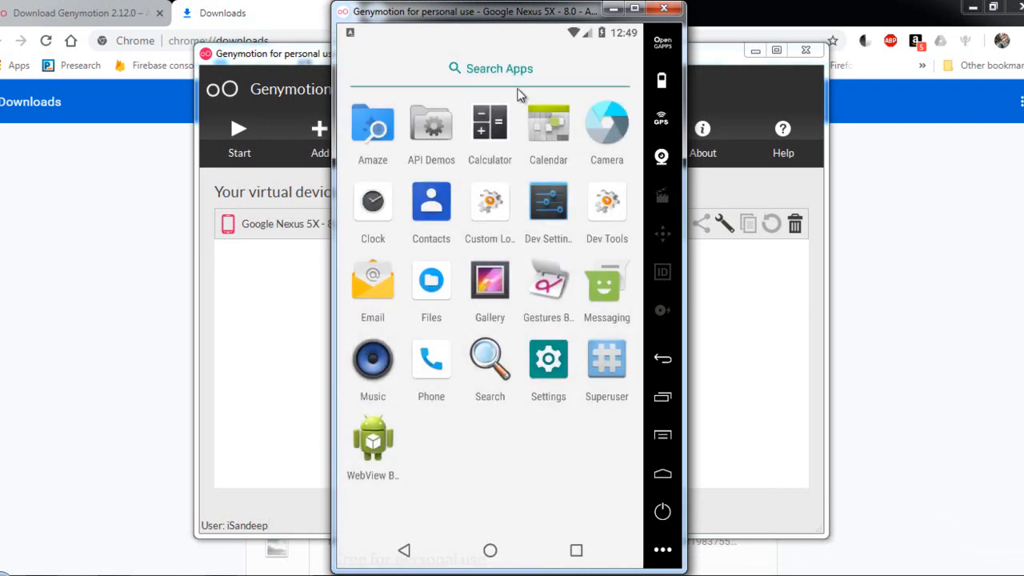
drag(509, 102, 560, 430)
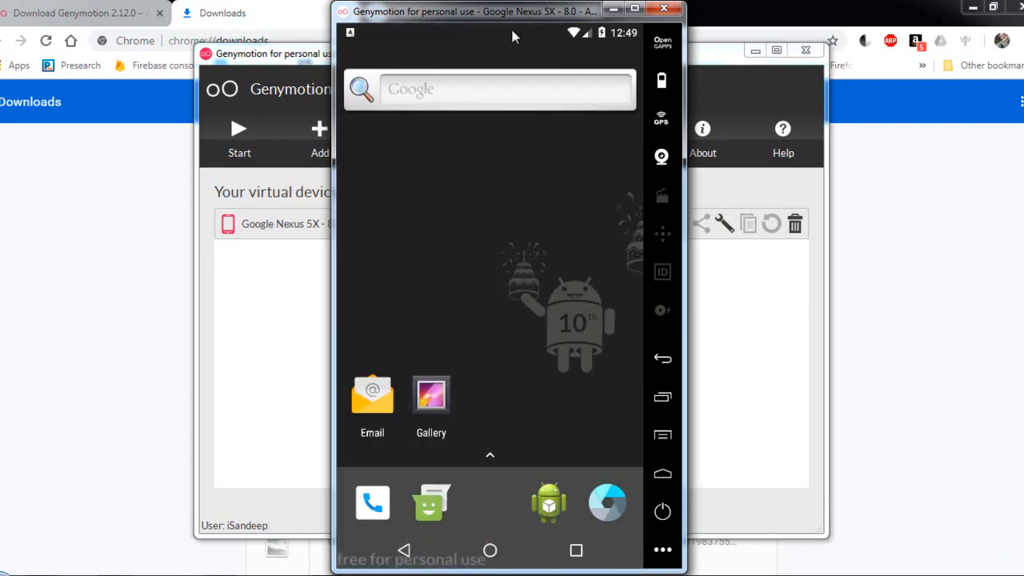
Open the Android Settings from the notification shade and look through the main categories and the Accessibility options.
drag(516, 36, 525, 112)
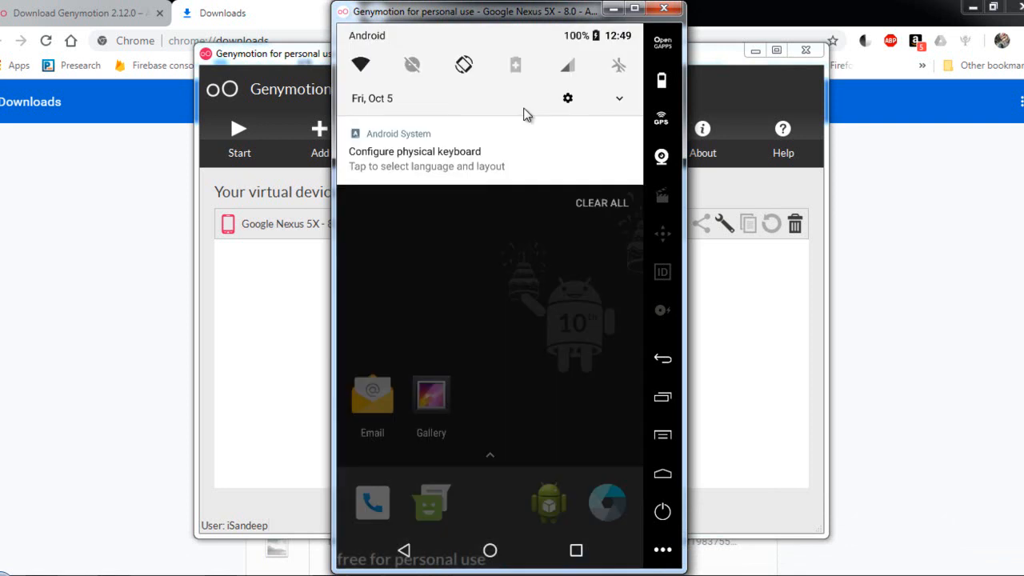
click(570, 99)
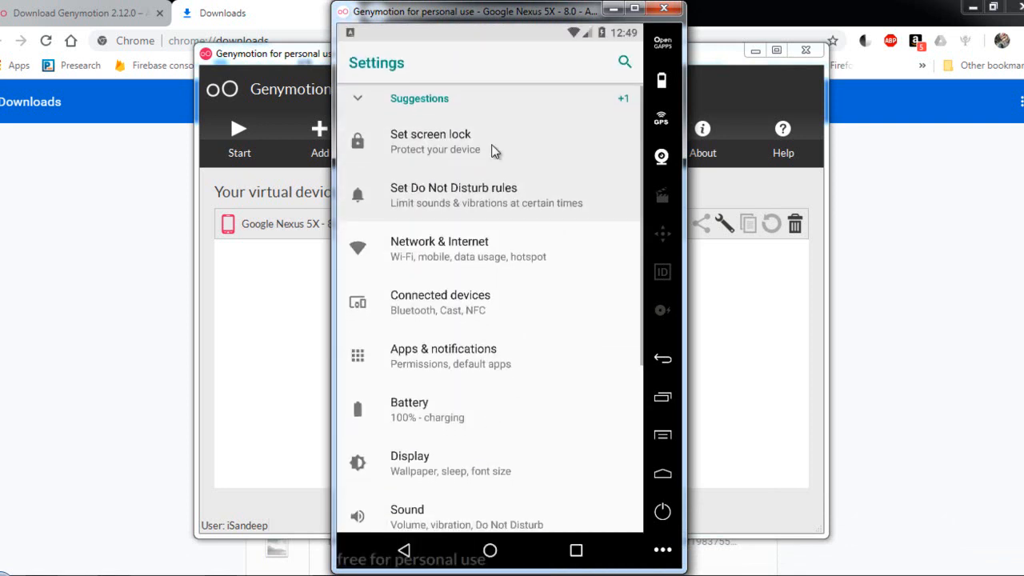
scroll(496, 160, down, 3)
click(433, 498)
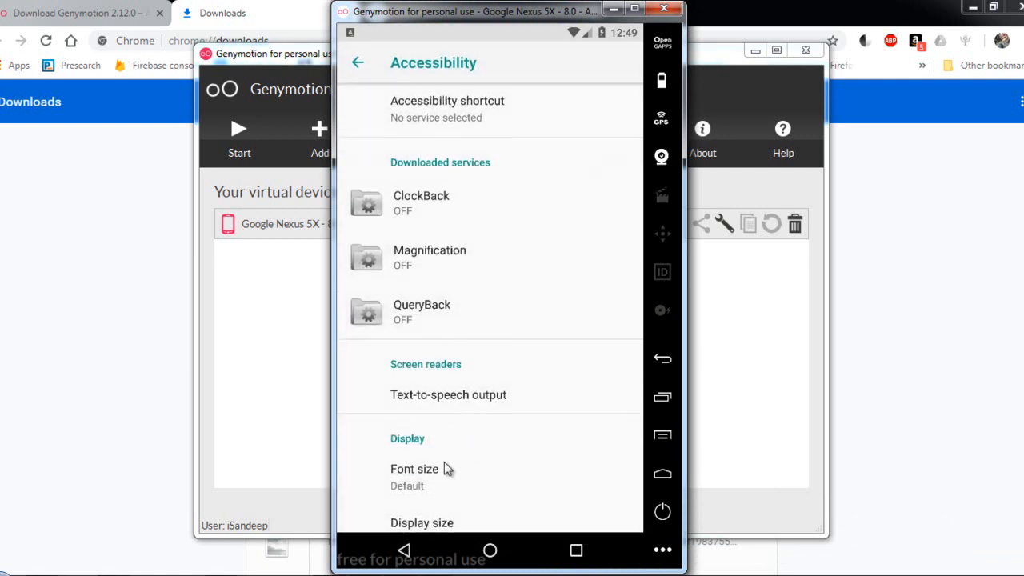
scroll(462, 137, down, 3)
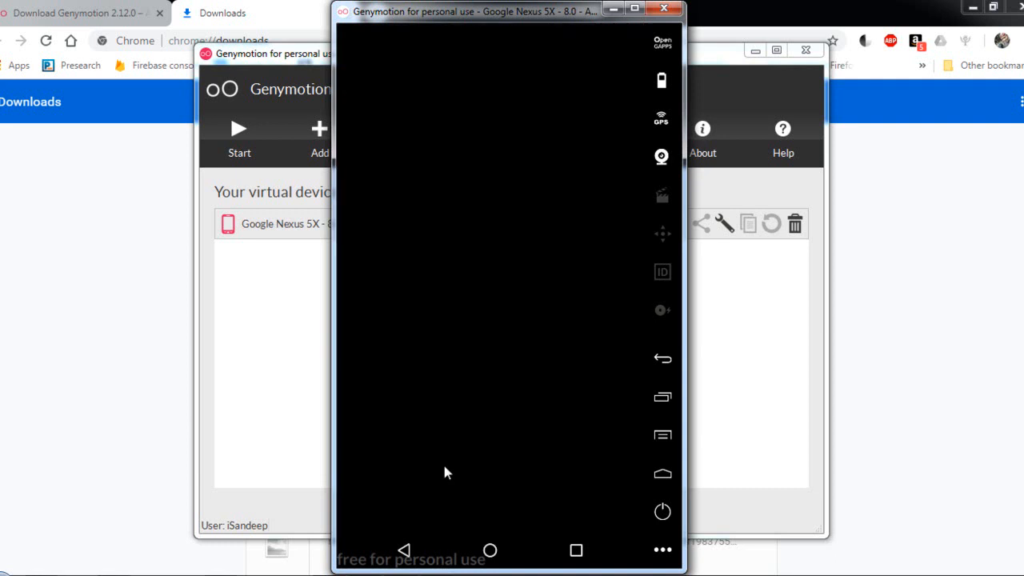
scroll(444, 472, down, 2)
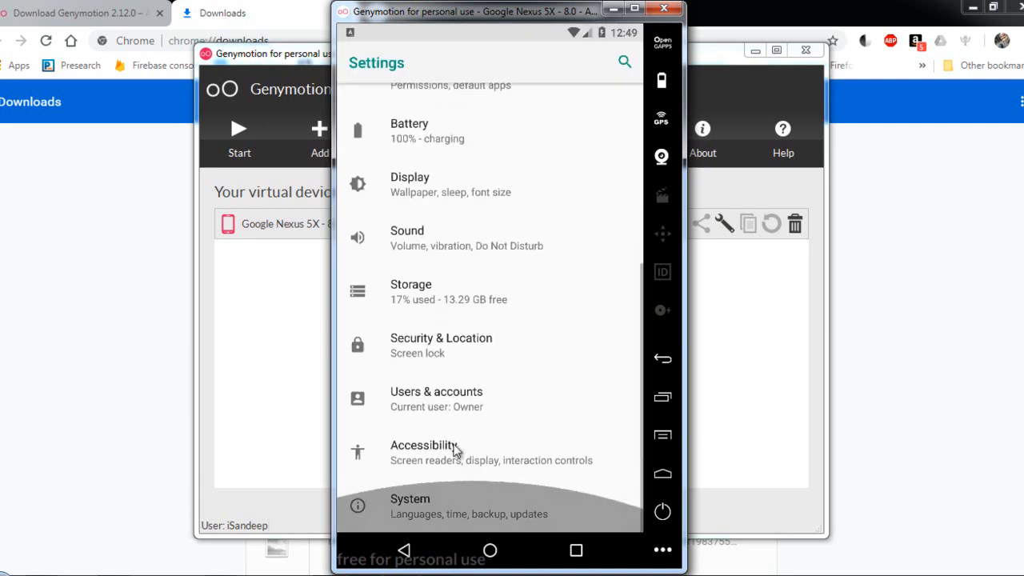
Open About phone within the System settings and check the model and Android version.
click(437, 516)
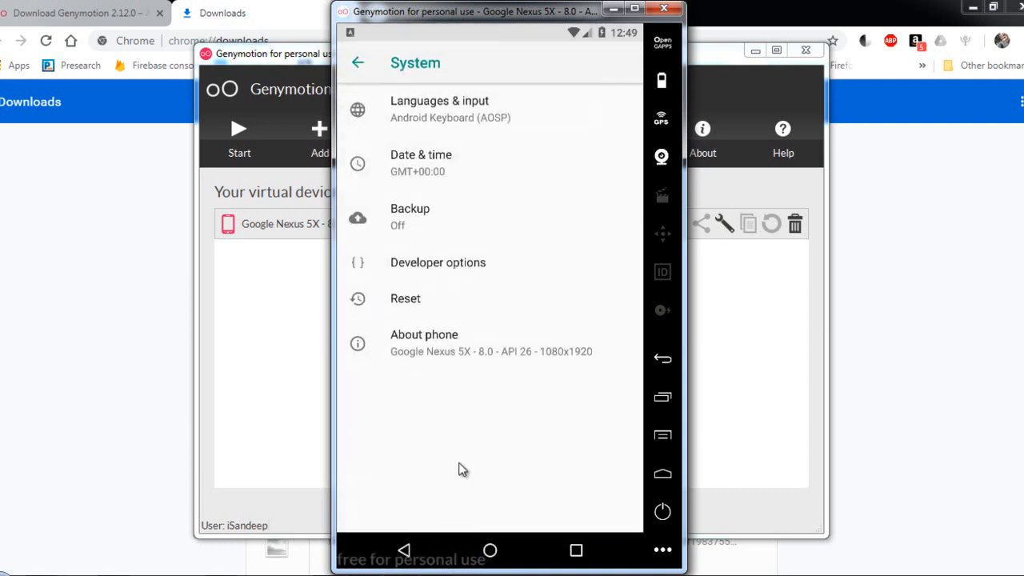
click(445, 357)
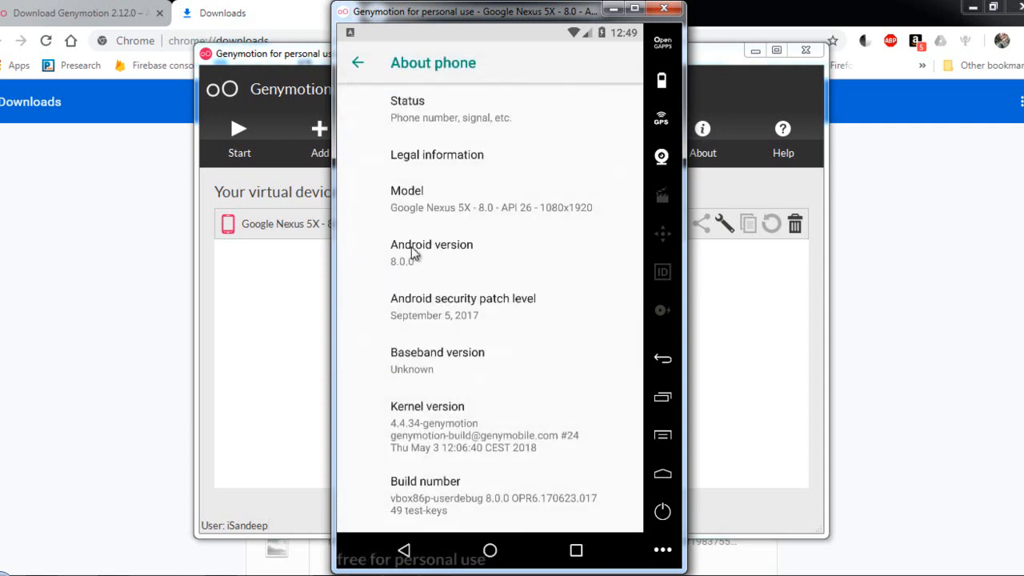
click(417, 269)
drag(487, 333, 479, 484)
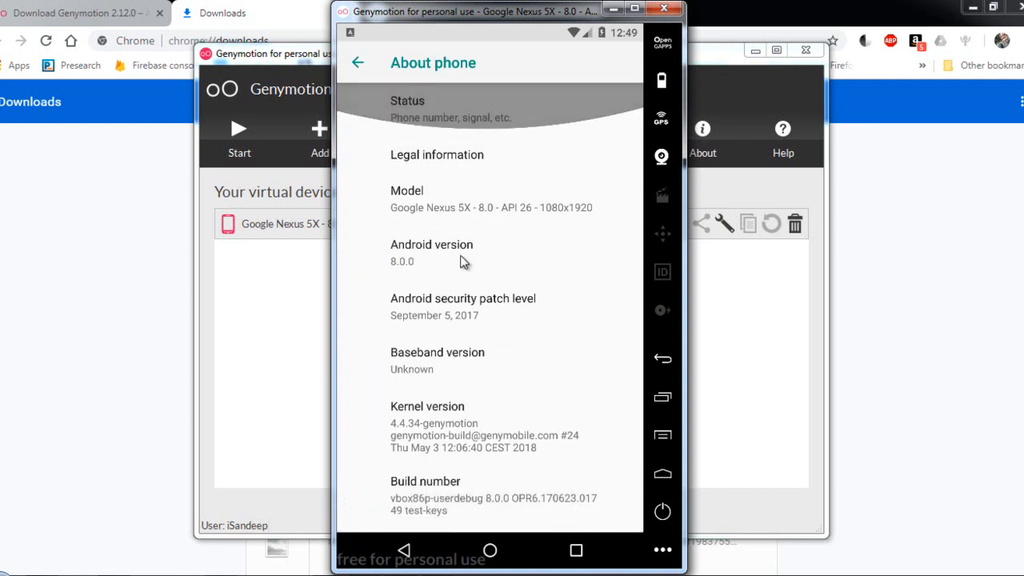
Review the phone's Status details, including battery and IP address, and leave Settings for the home screen.
click(448, 127)
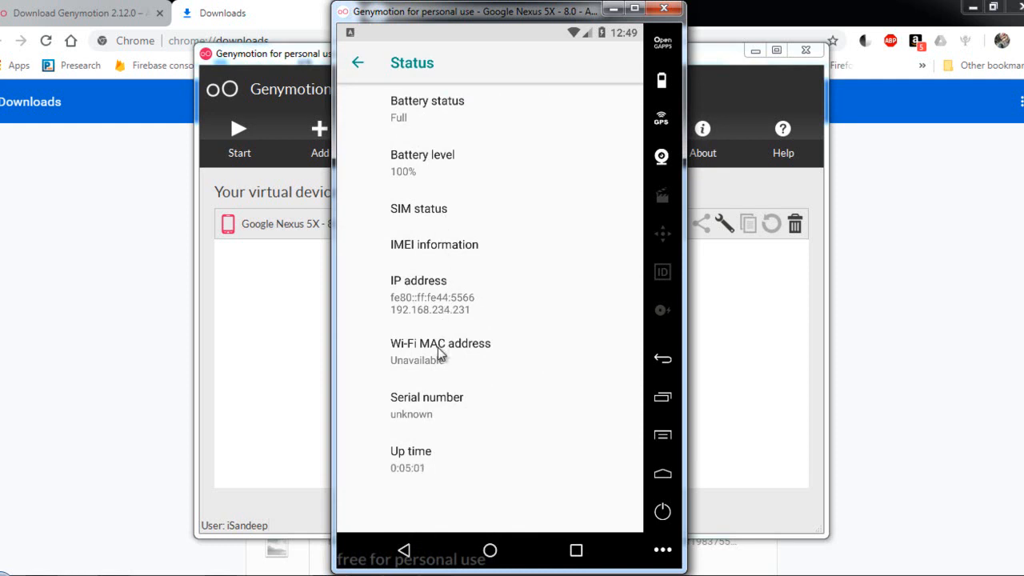
click(404, 551)
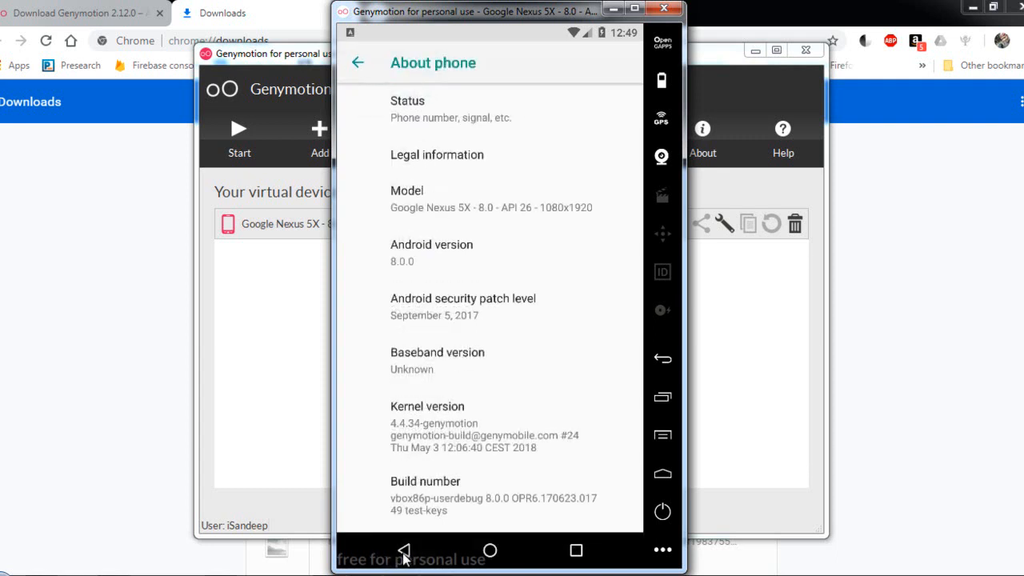
click(404, 552)
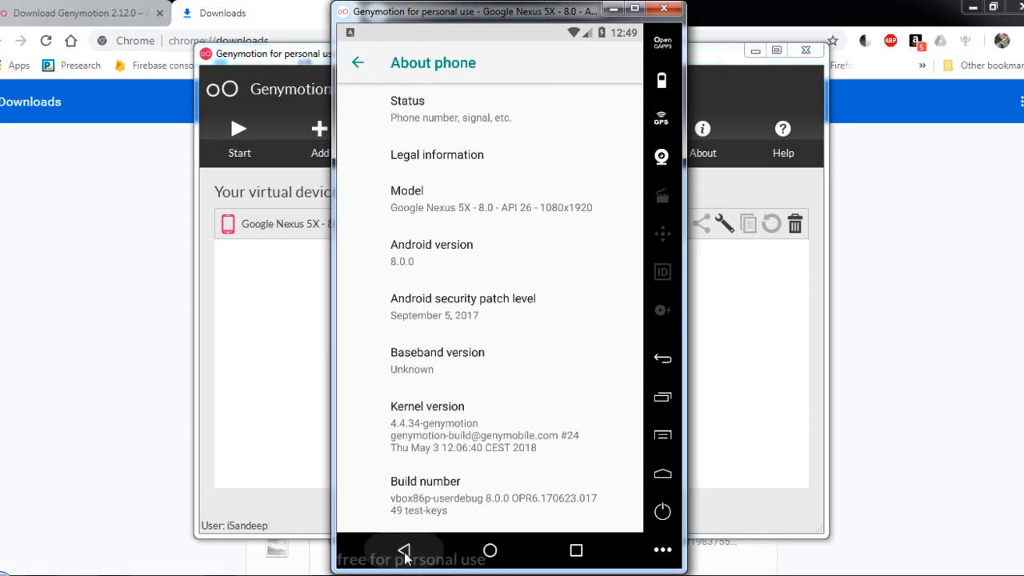
click(405, 551)
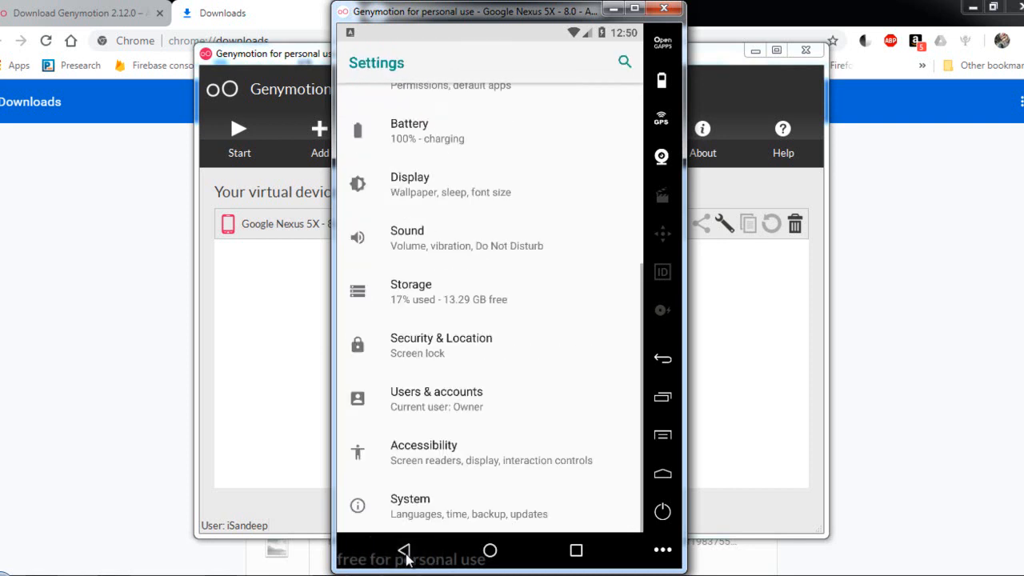
click(405, 551)
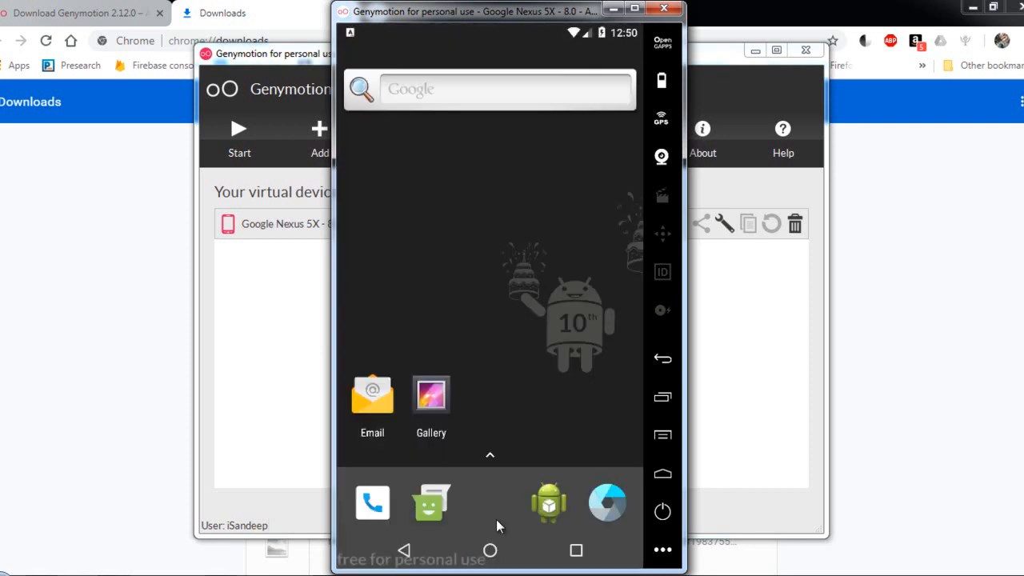
Open the app drawer's search and enable Show virtual keyboard in the Change keyboard options.
drag(495, 236, 496, 175)
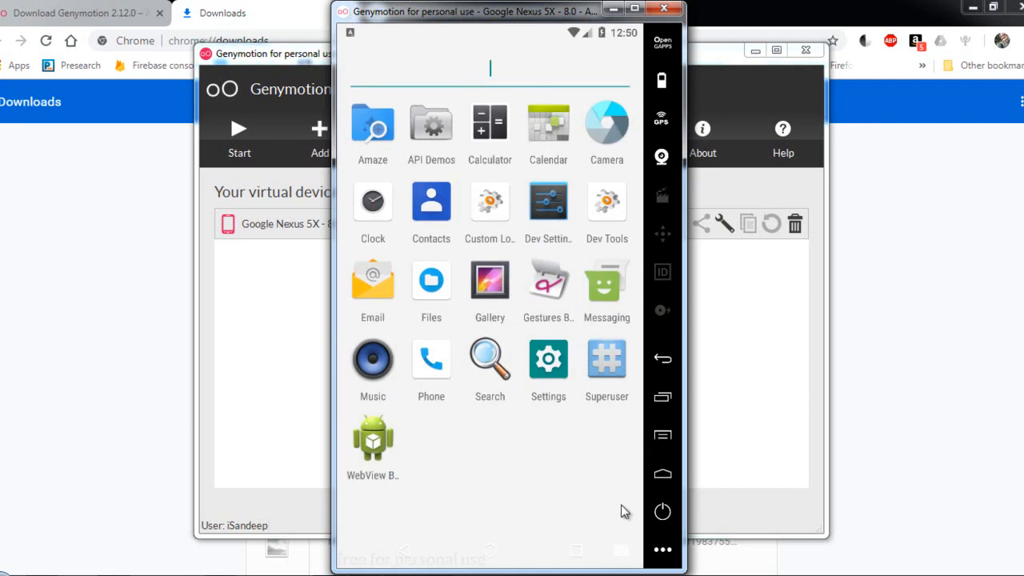
click(622, 555)
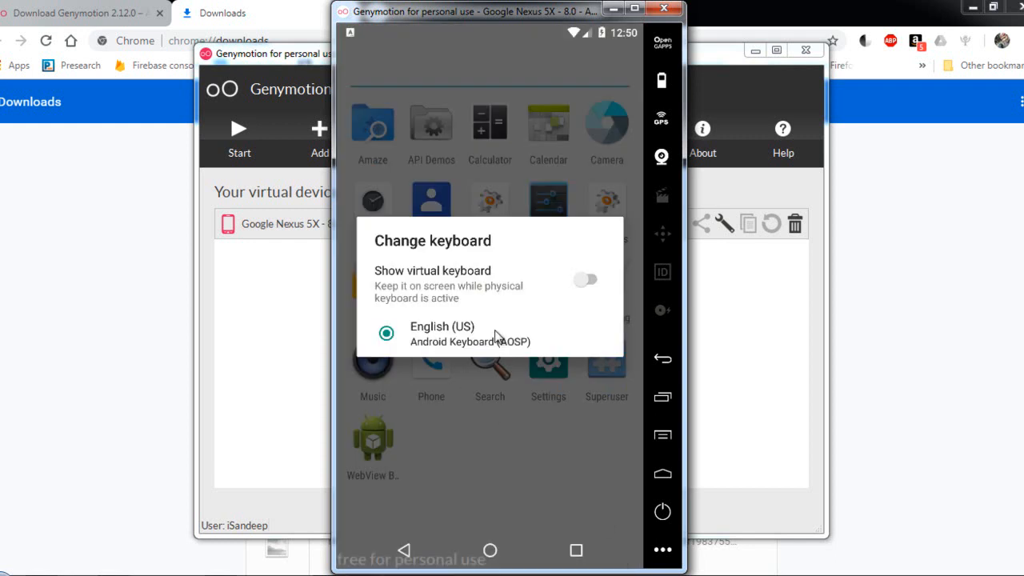
click(586, 283)
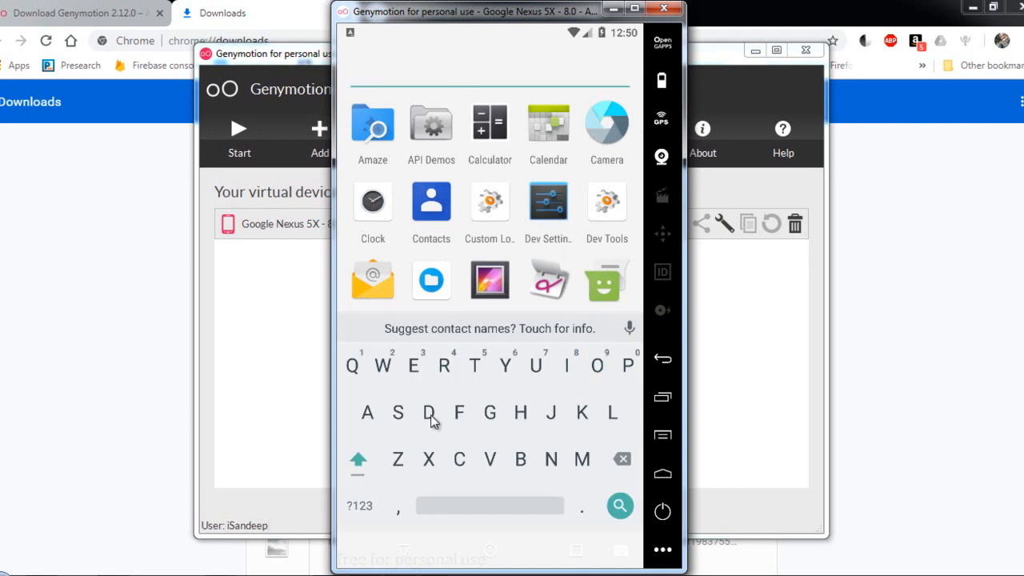
Search the installed apps for "Cam" with the virtual keyboard, clear the search text and close the keyboard.
drag(456, 465, 370, 408)
click(459, 459)
click(368, 412)
click(582, 461)
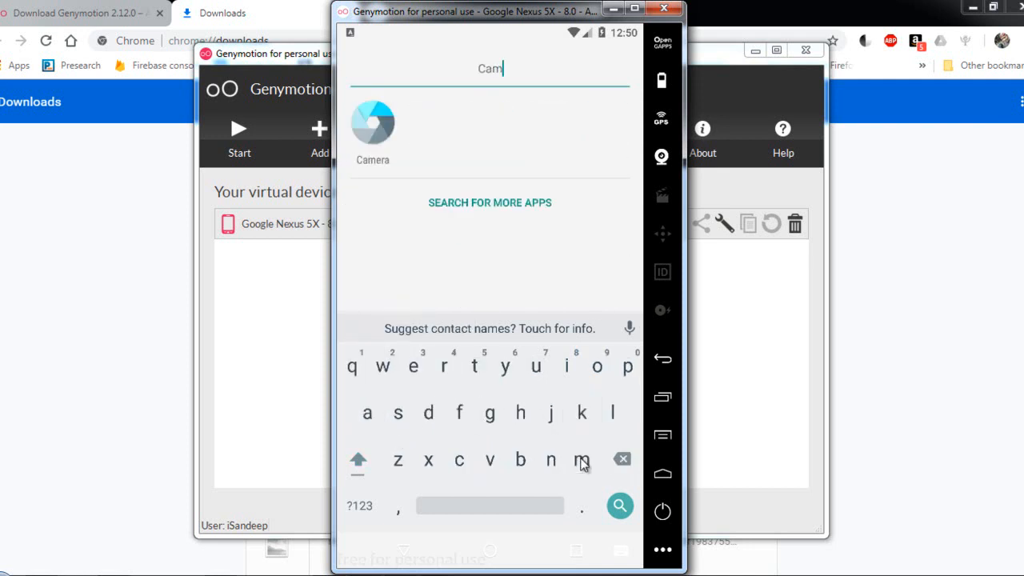
click(623, 459)
click(622, 459)
click(623, 459)
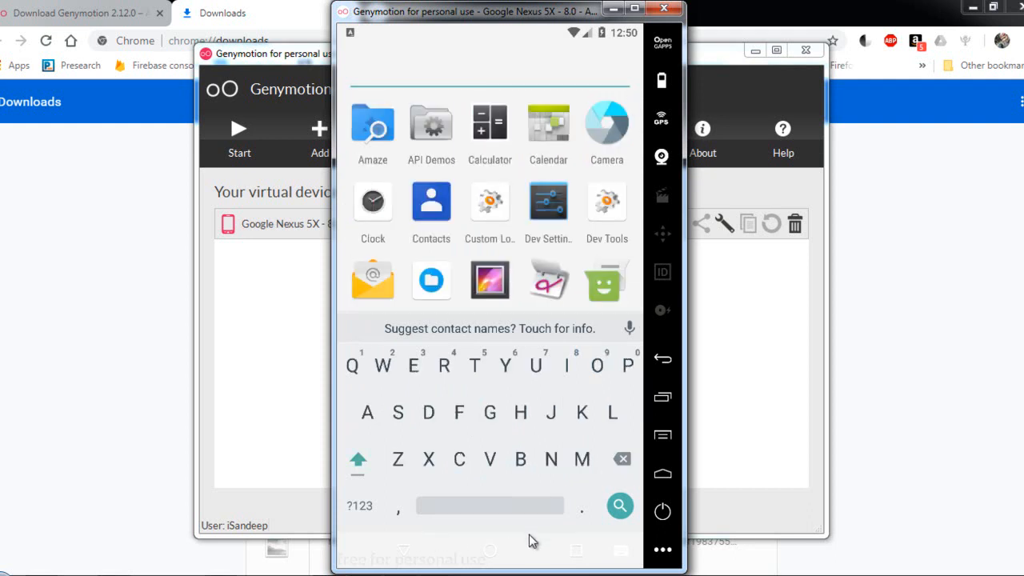
click(403, 552)
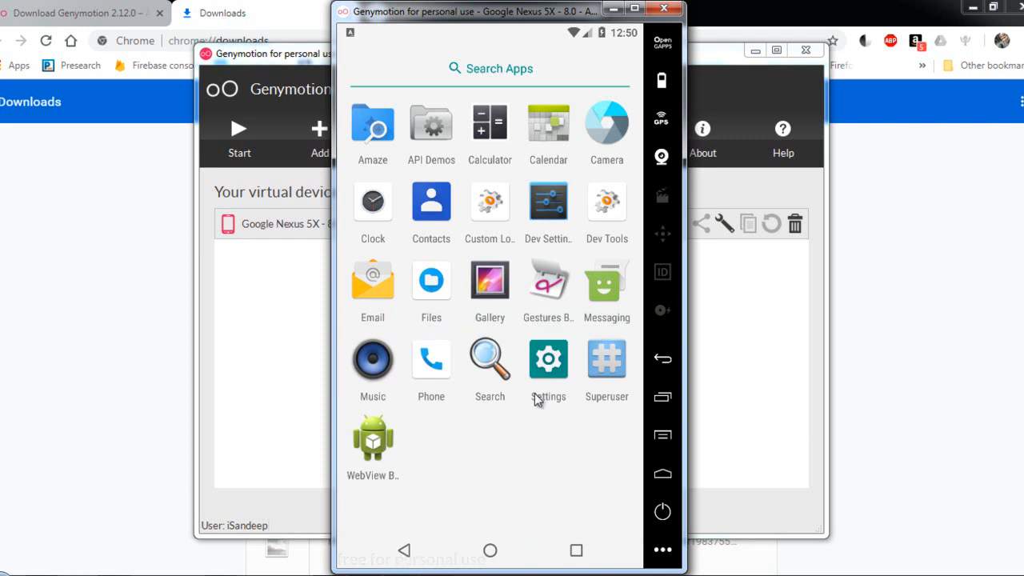
Launch the Camera app, try its Video mode and return it to Camera mode.
click(607, 140)
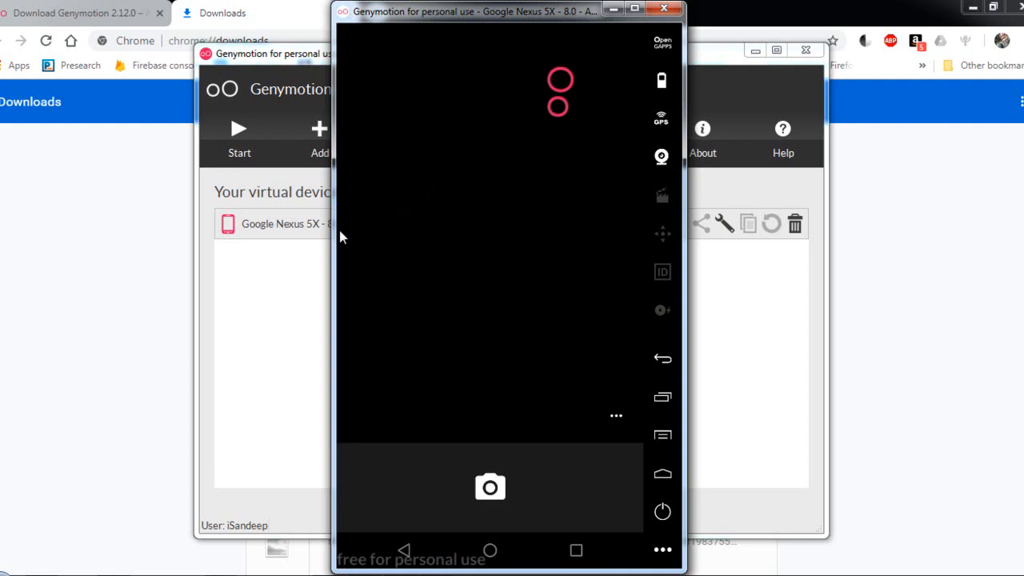
drag(341, 225, 472, 231)
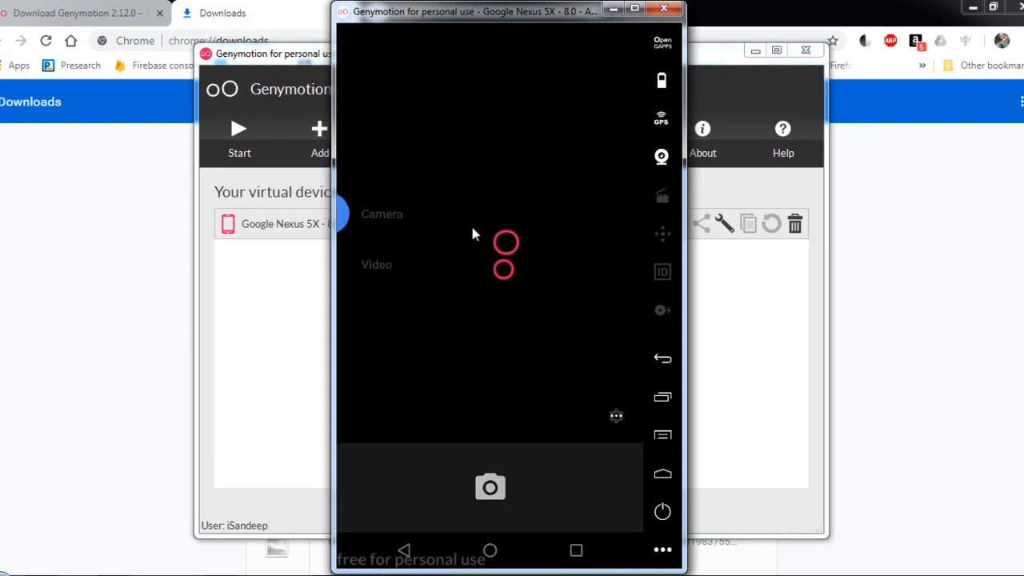
click(376, 271)
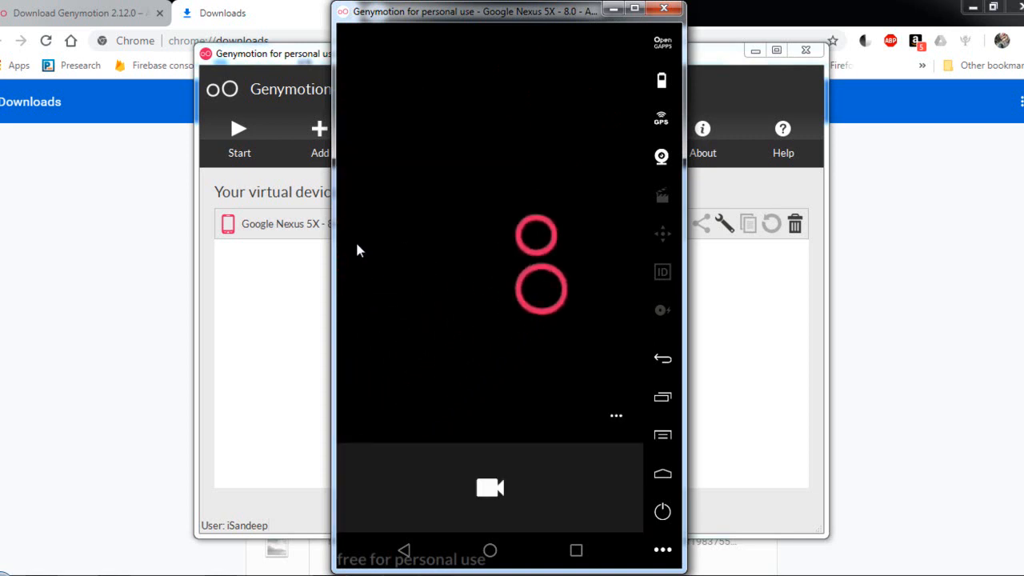
drag(363, 240, 563, 258)
click(371, 225)
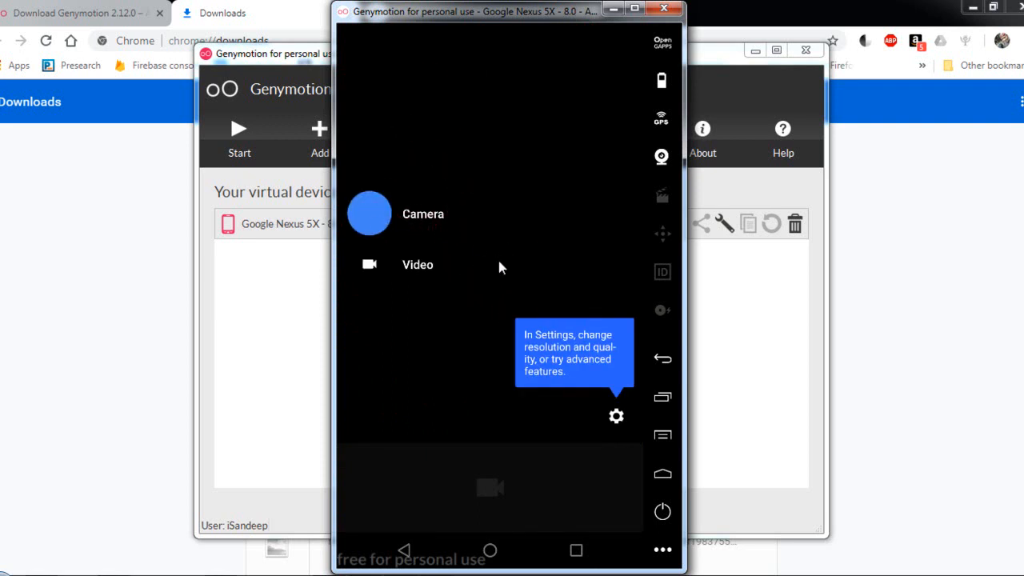
click(498, 267)
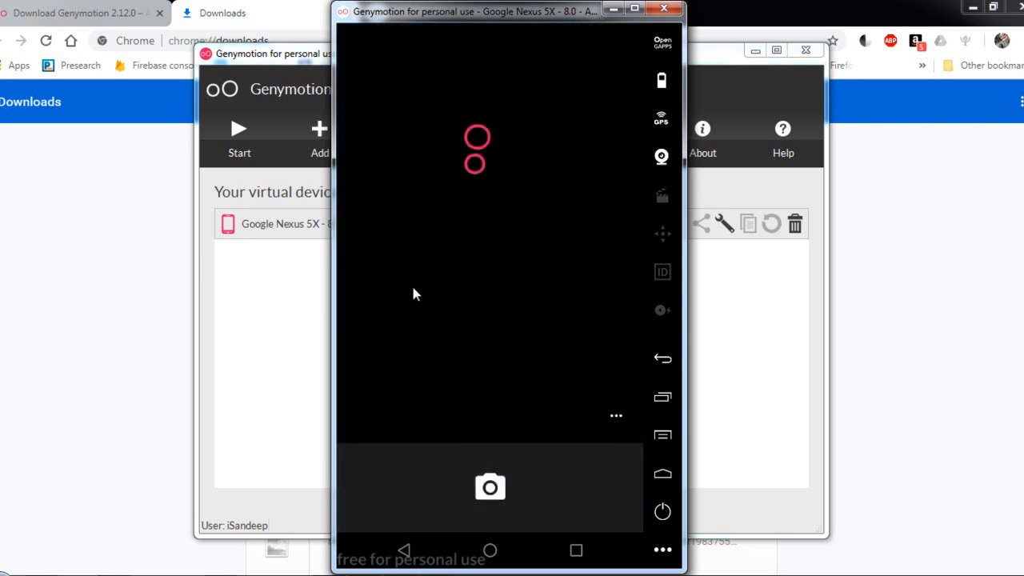
Open the Camera app's settings and view its Advanced options.
drag(341, 228, 557, 229)
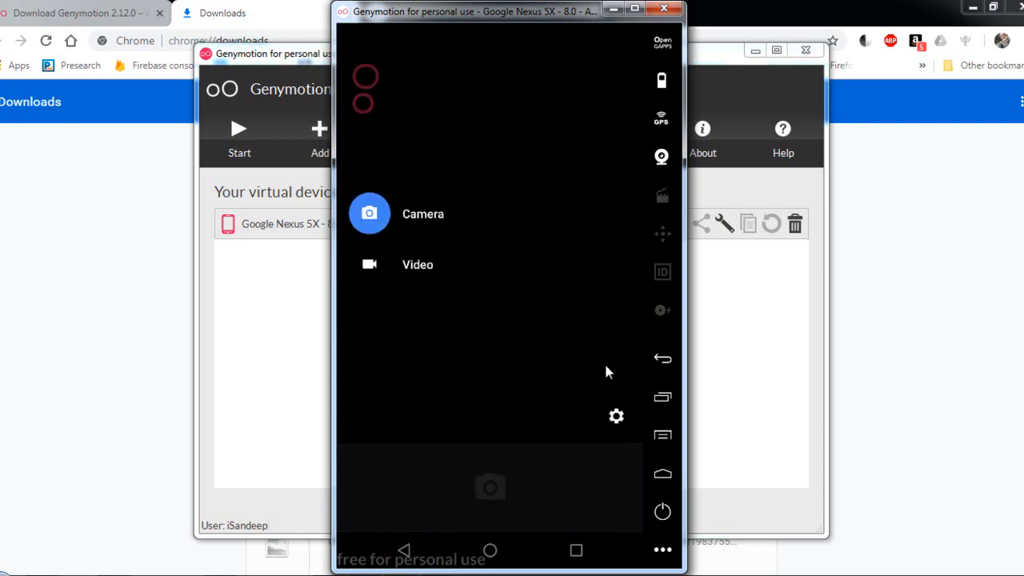
click(620, 422)
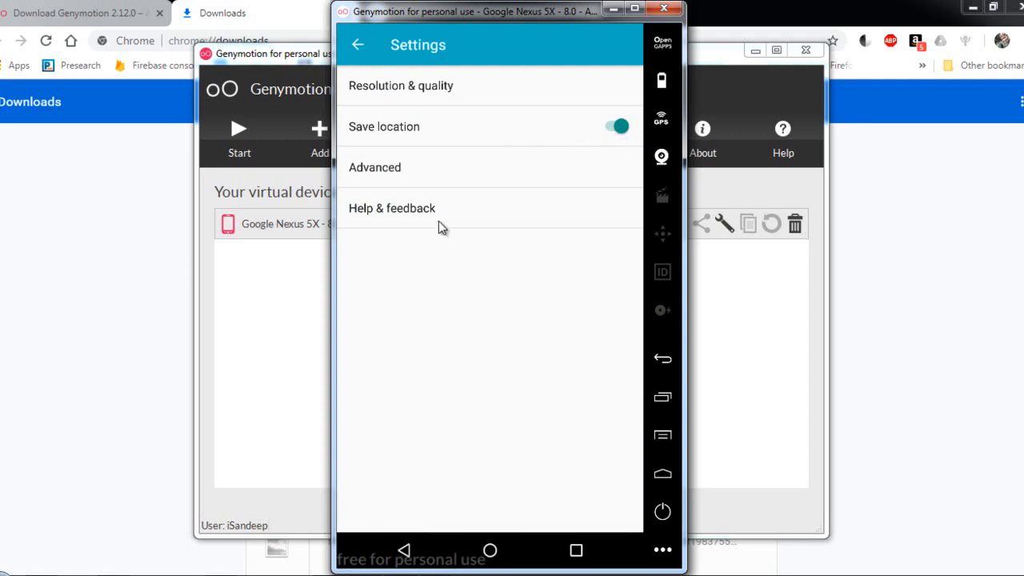
click(402, 160)
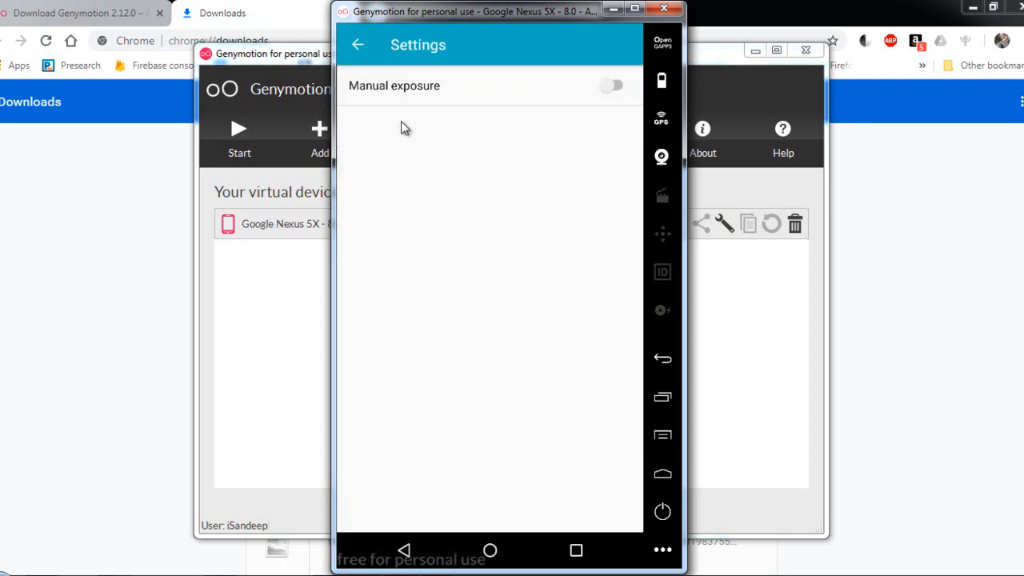
Leave the Camera app's settings, close the Camera and go back through the app drawer to the home screen.
click(357, 49)
click(356, 49)
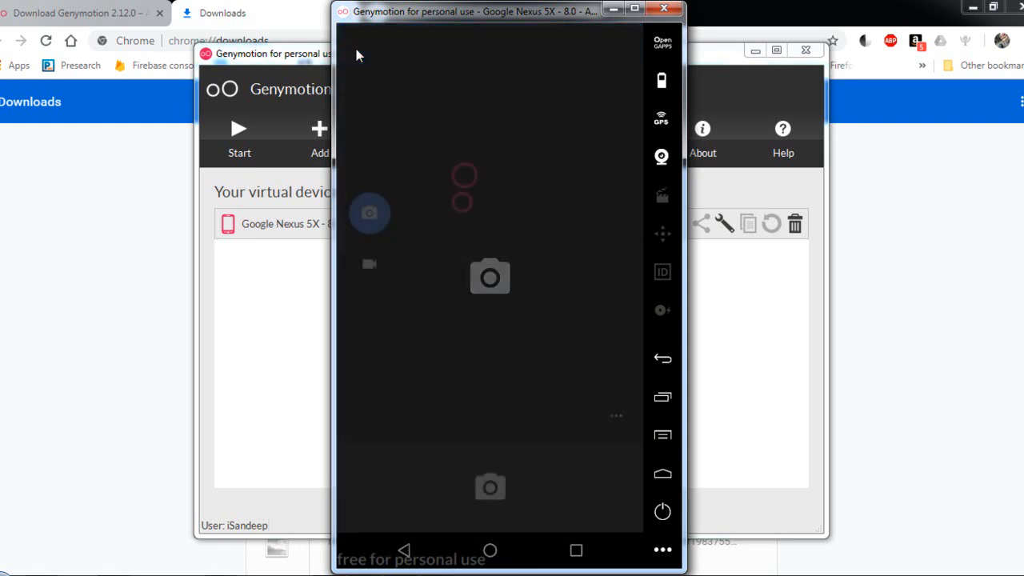
click(411, 552)
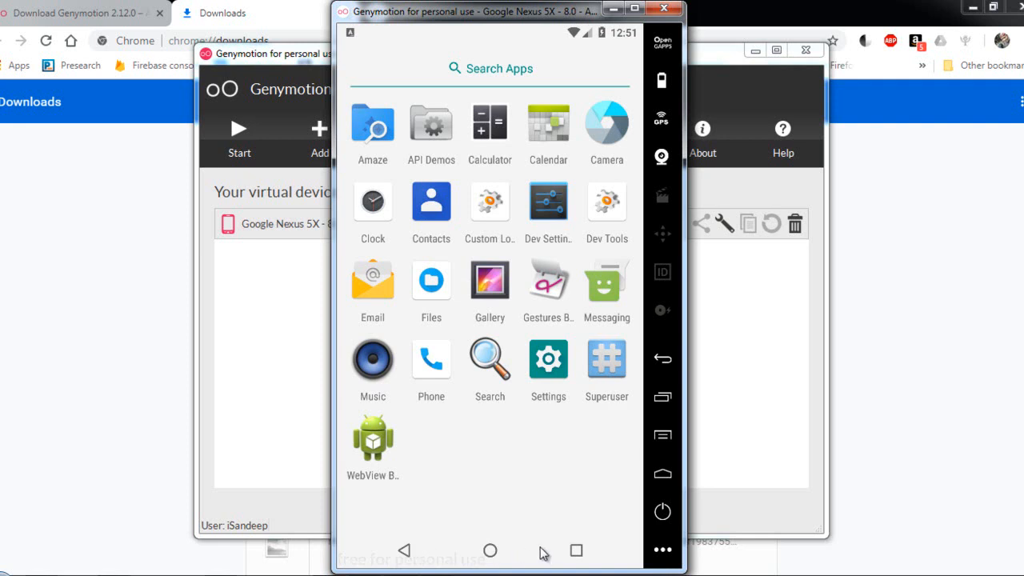
click(404, 551)
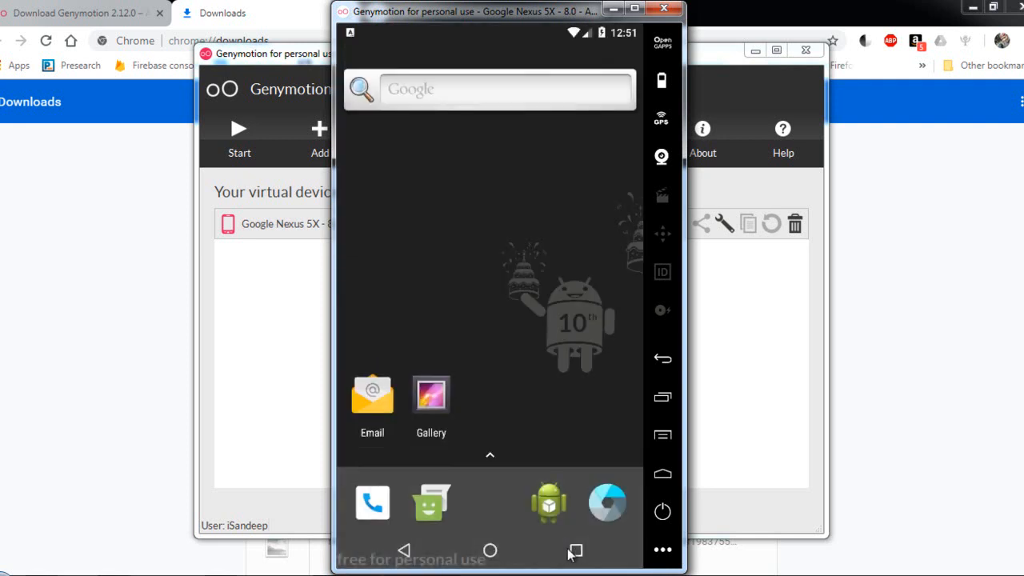
Browse the recent apps overview, scrolling through the open app cards, and return to the home screen.
click(577, 554)
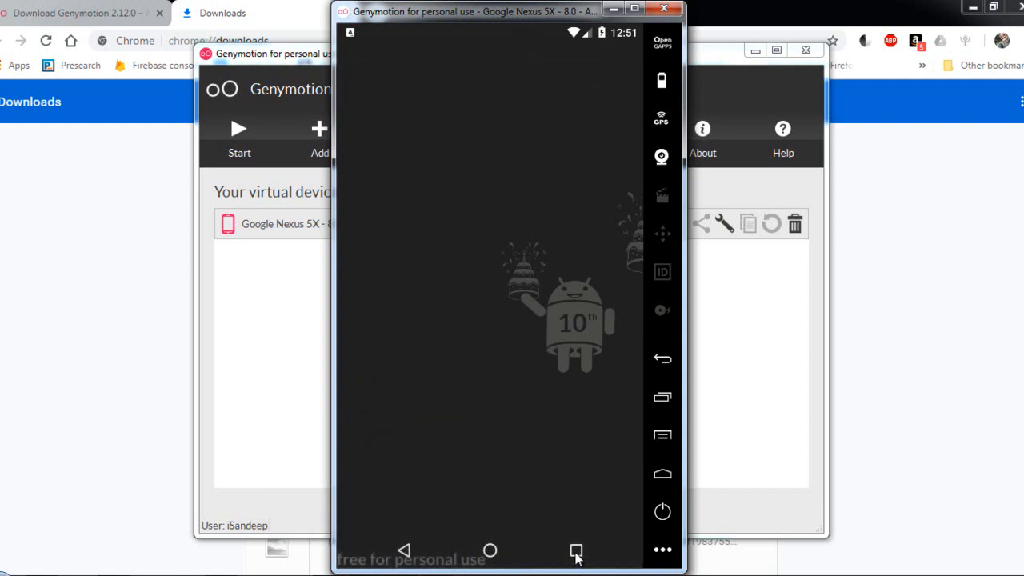
drag(475, 271, 516, 88)
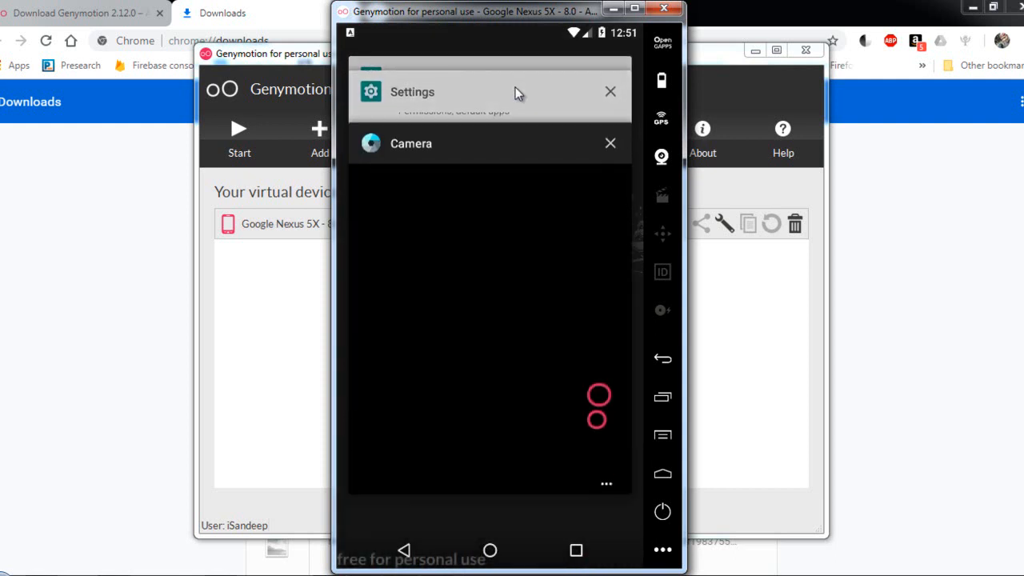
click(491, 551)
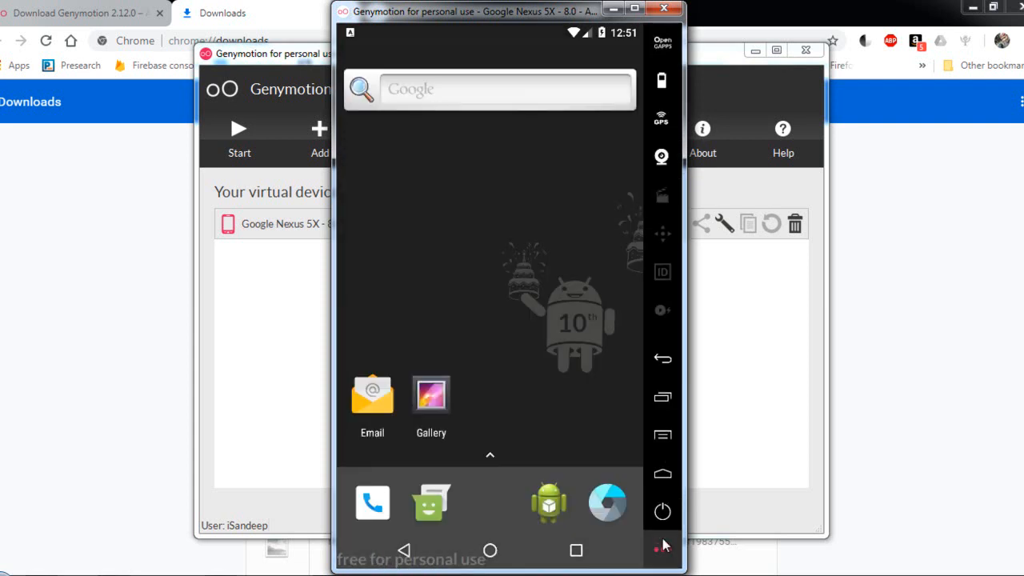
click(666, 401)
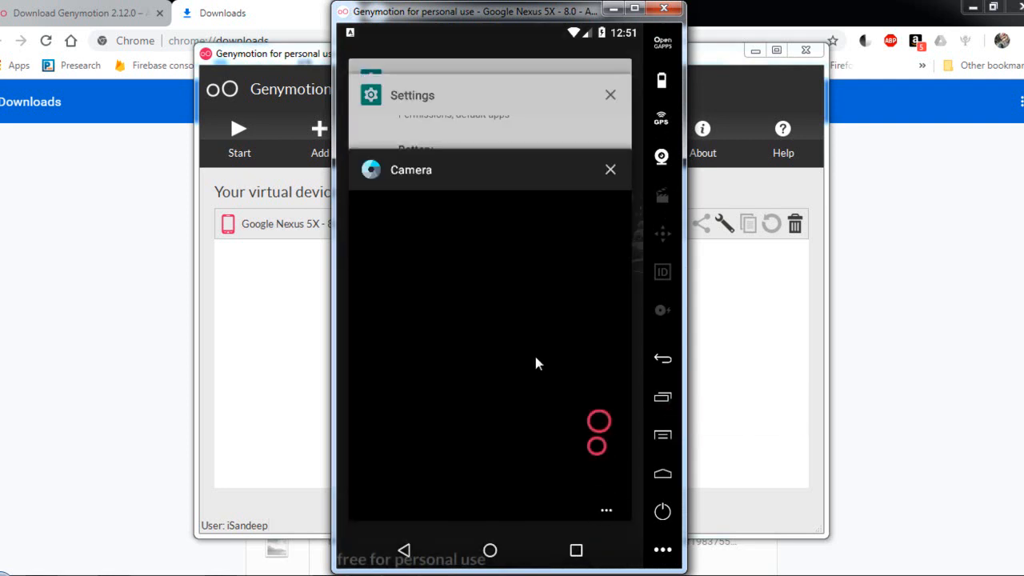
drag(508, 168, 517, 418)
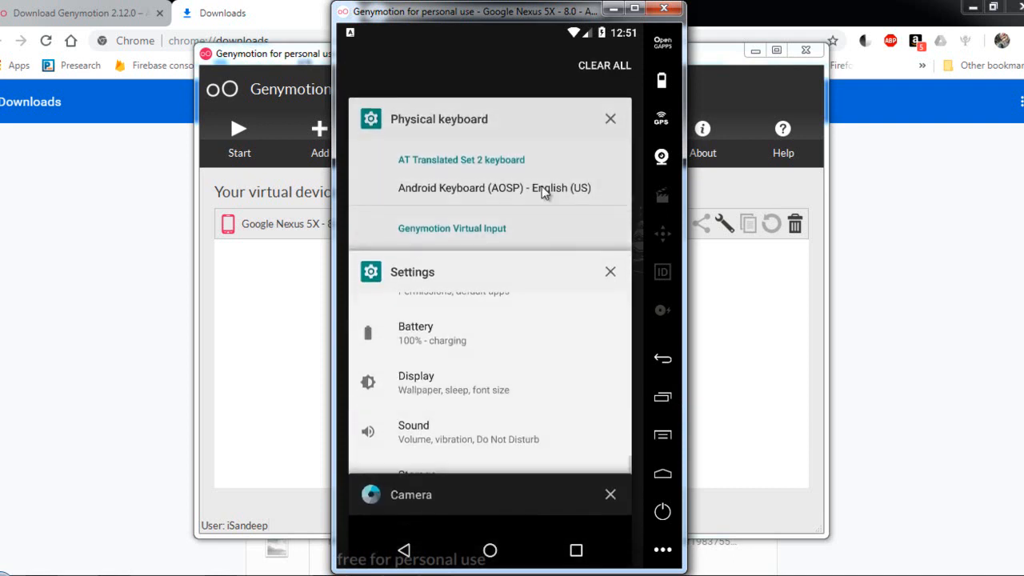
drag(536, 313, 551, 66)
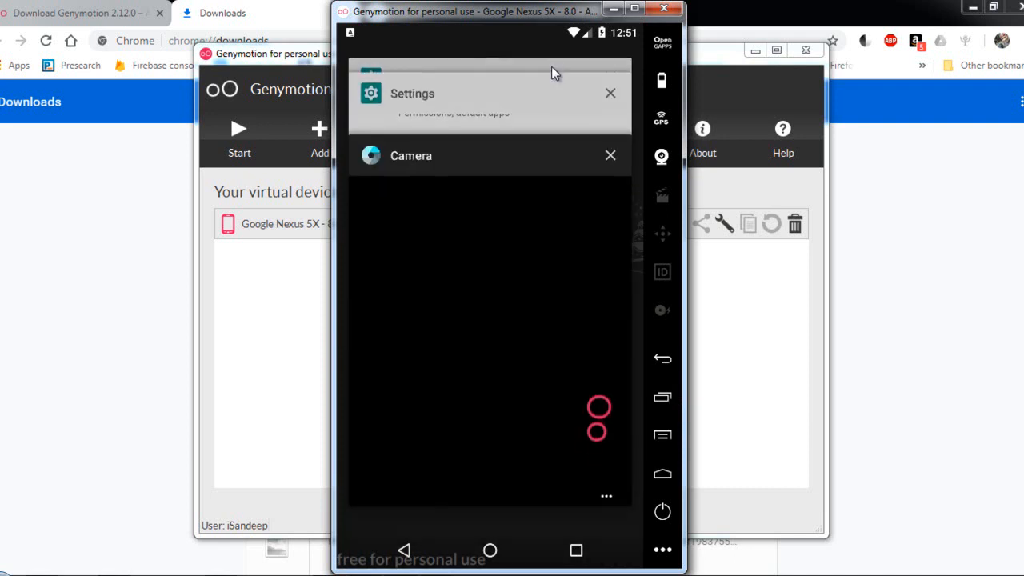
click(663, 361)
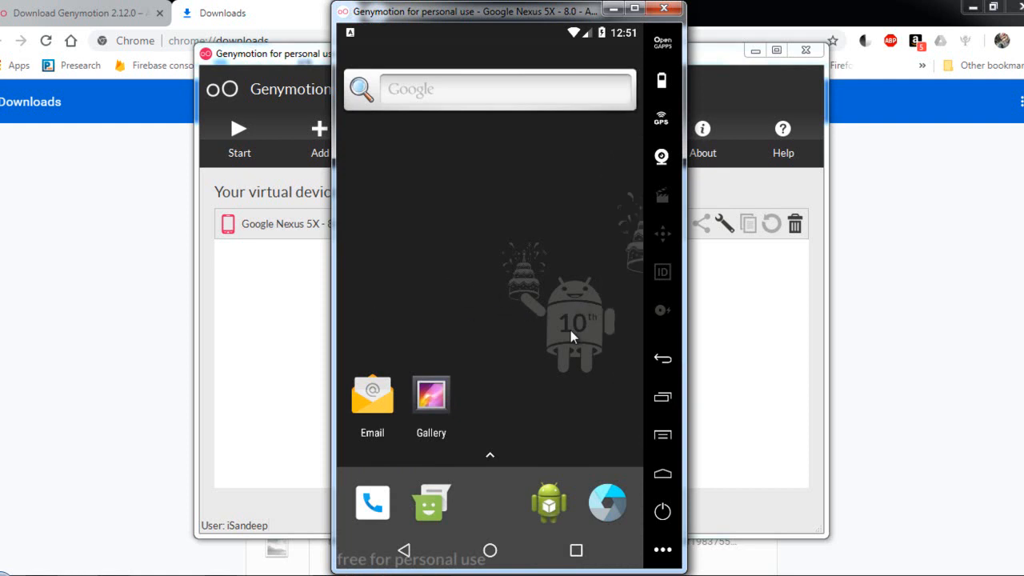
Move the Gallery shortcut off the first home page and the WebView Browser shortcut from the dock to another page, and return to the first page.
drag(448, 392, 497, 300)
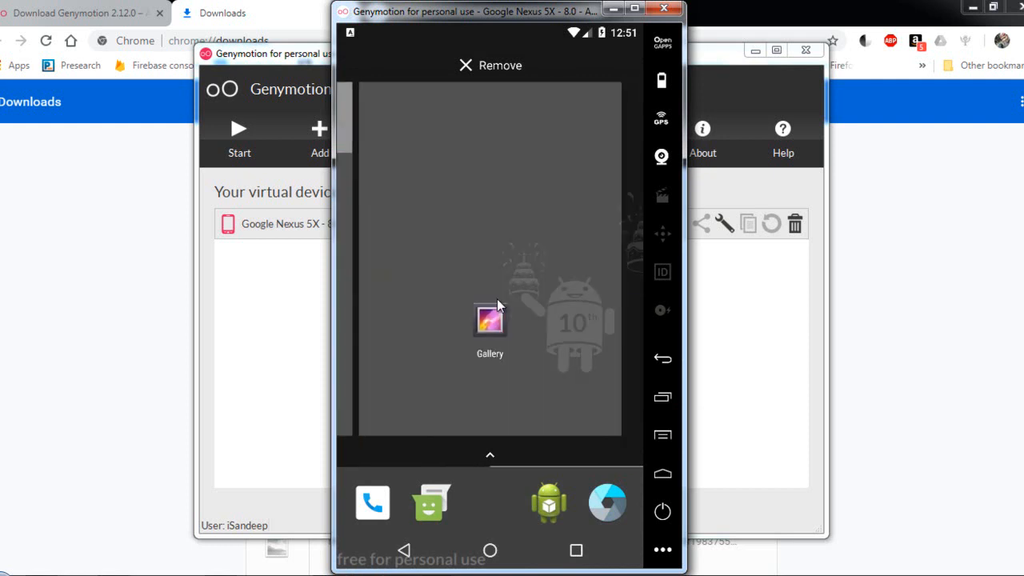
drag(548, 506, 641, 196)
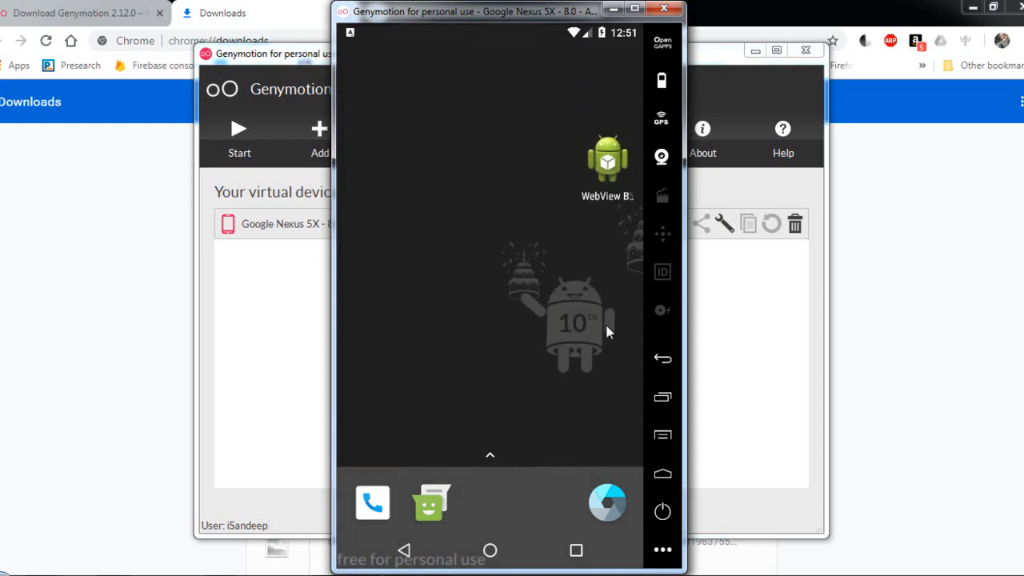
drag(552, 326, 658, 332)
drag(418, 339, 653, 345)
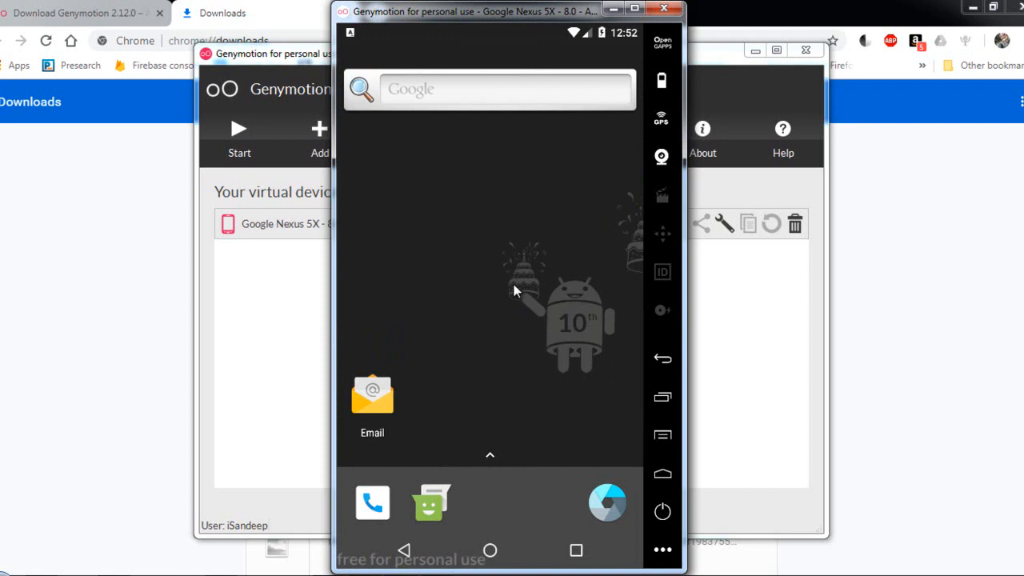
Turn the virtual device's screen off and back on, and shut the device down with the Power off option.
click(658, 521)
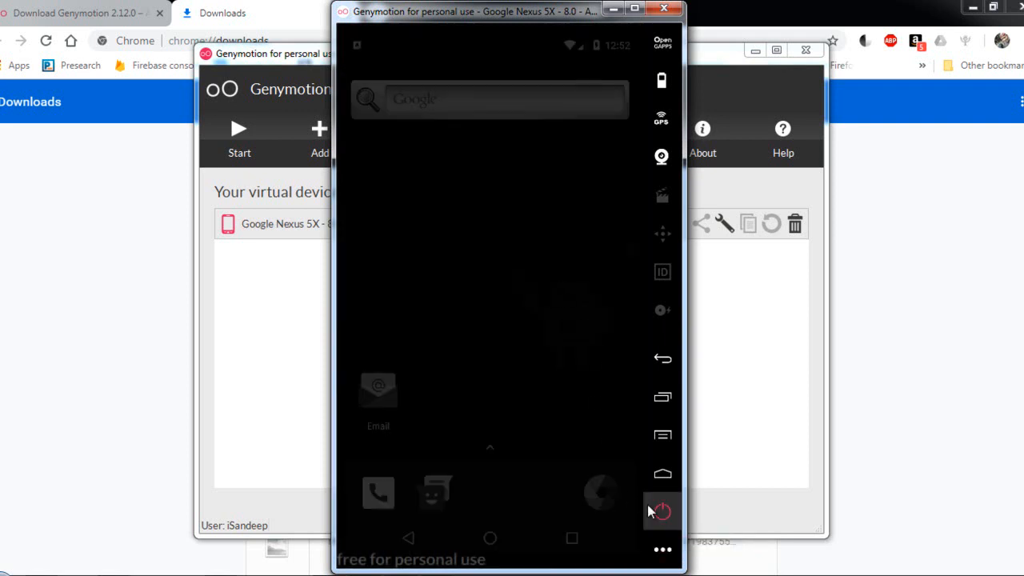
click(663, 511)
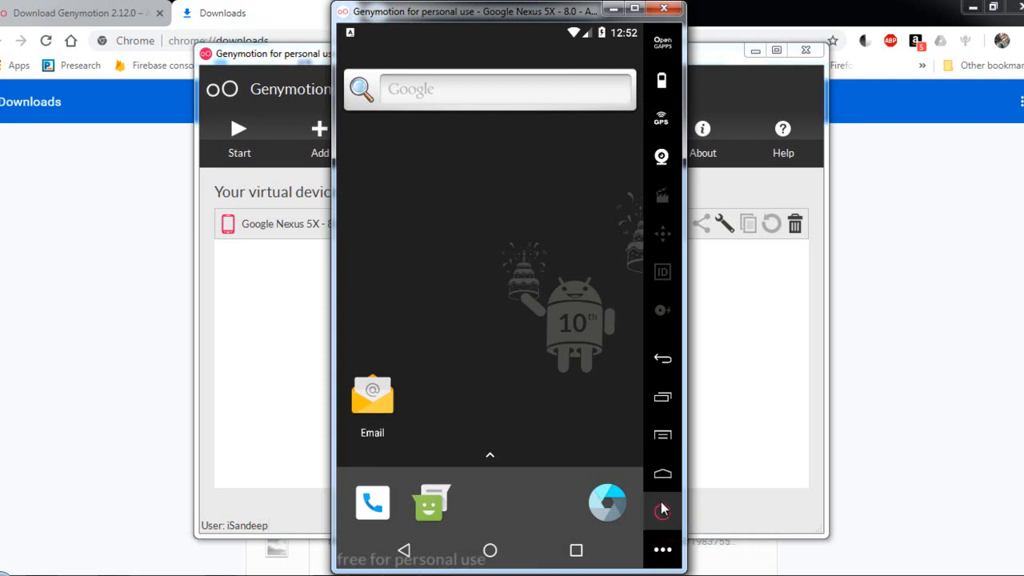
click(662, 512)
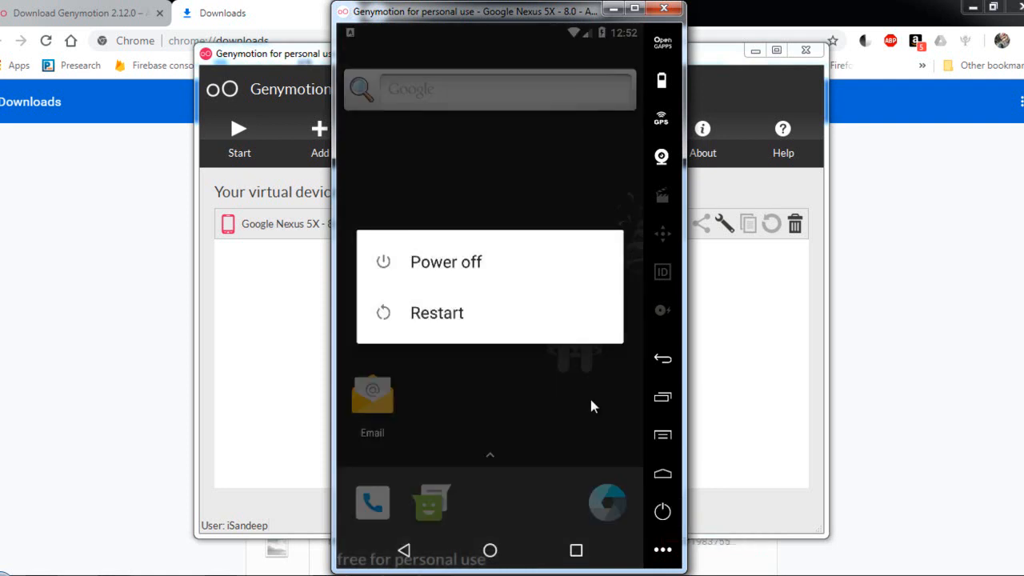
click(452, 263)
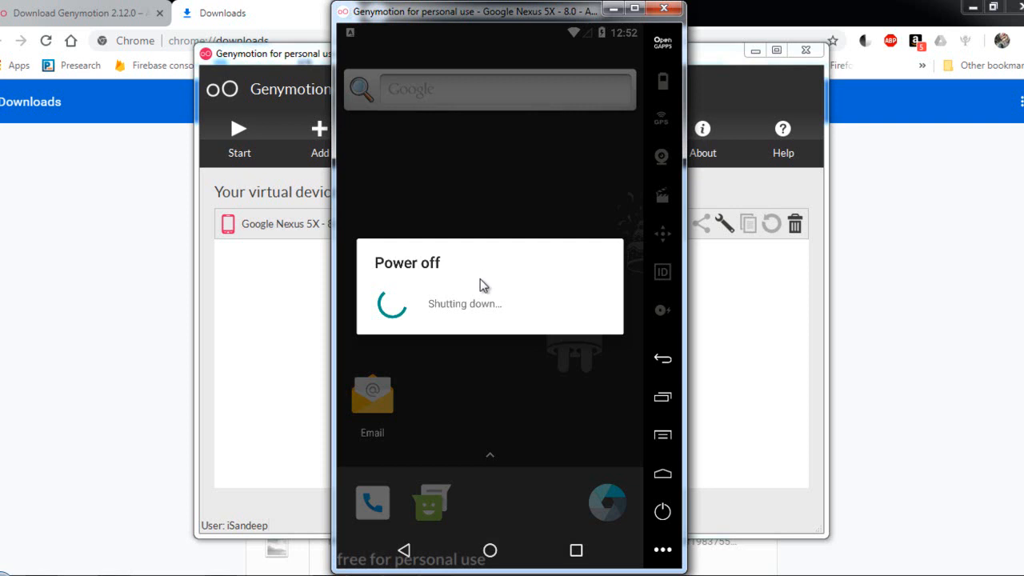
click(661, 14)
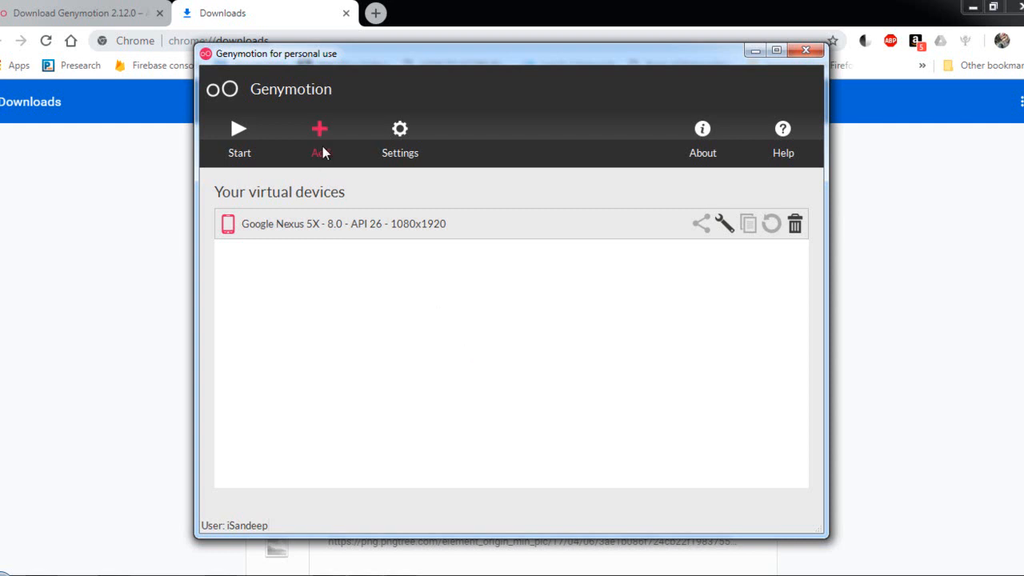
View the About Genymotion information, including the version, license type and UUID, and close it.
click(708, 154)
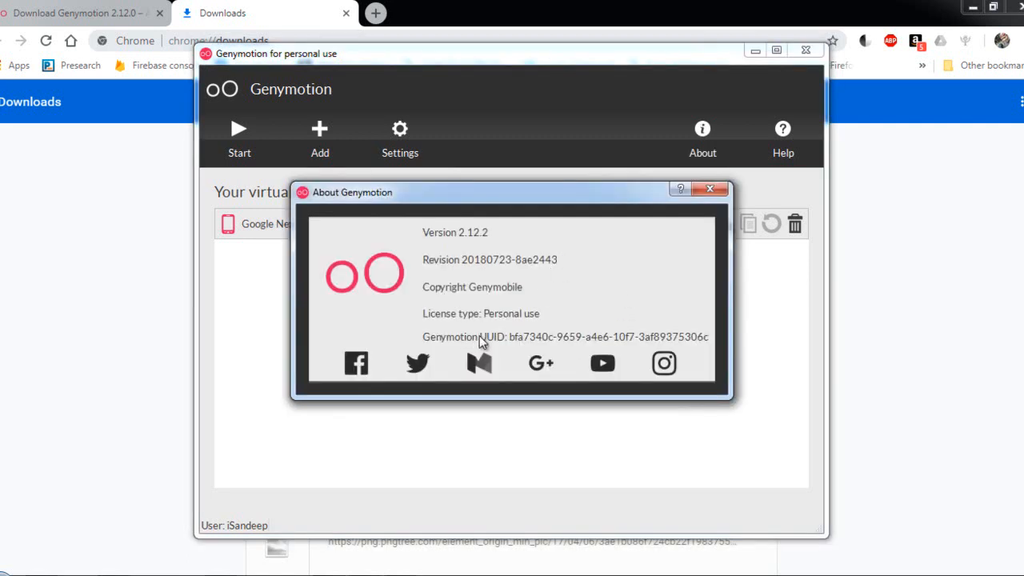
drag(494, 337, 594, 338)
drag(688, 338, 702, 339)
click(648, 342)
click(710, 188)
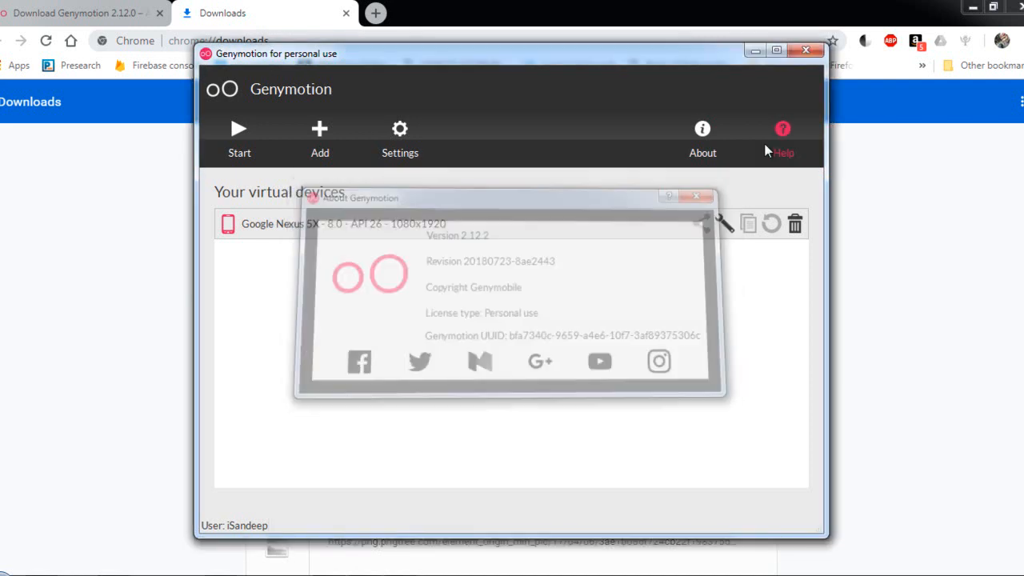
Open the configuration of the Google Nexus 5X virtual device.
click(725, 230)
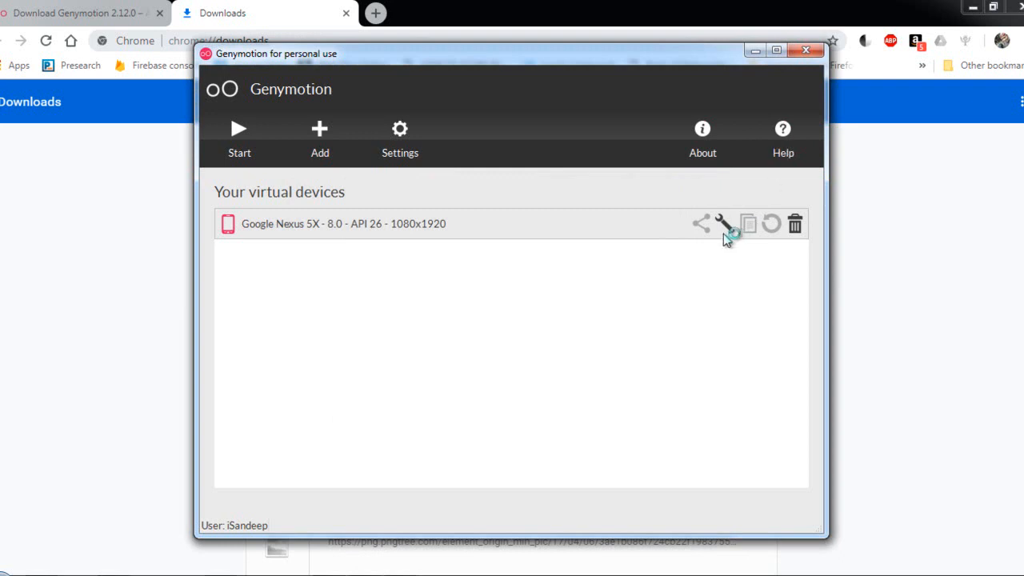